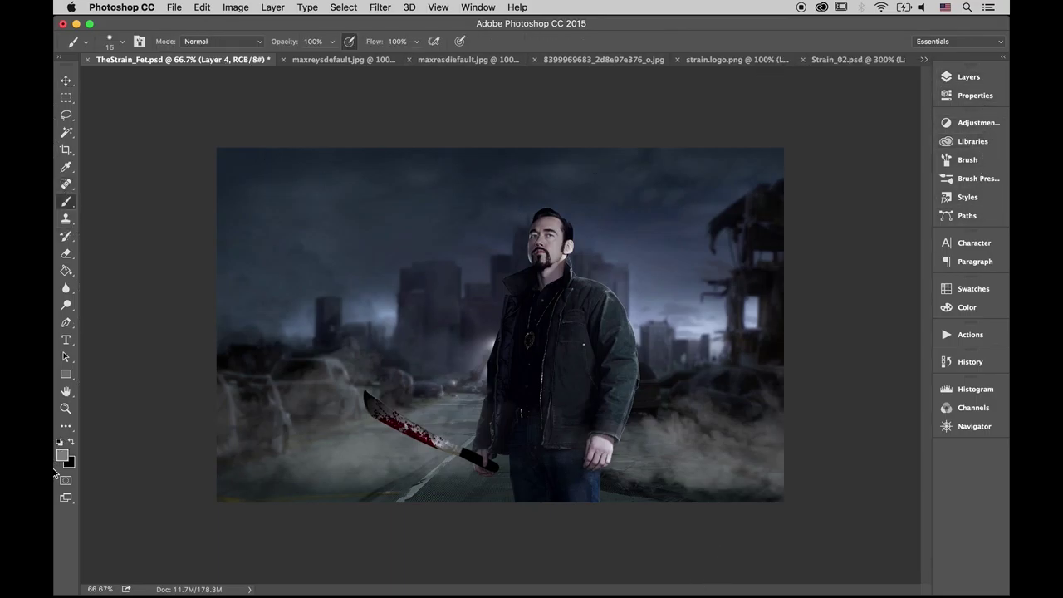
Set a bright yellow foreground and ready a very large 800px soft brush
left_click(63, 455)
left_click(841, 268)
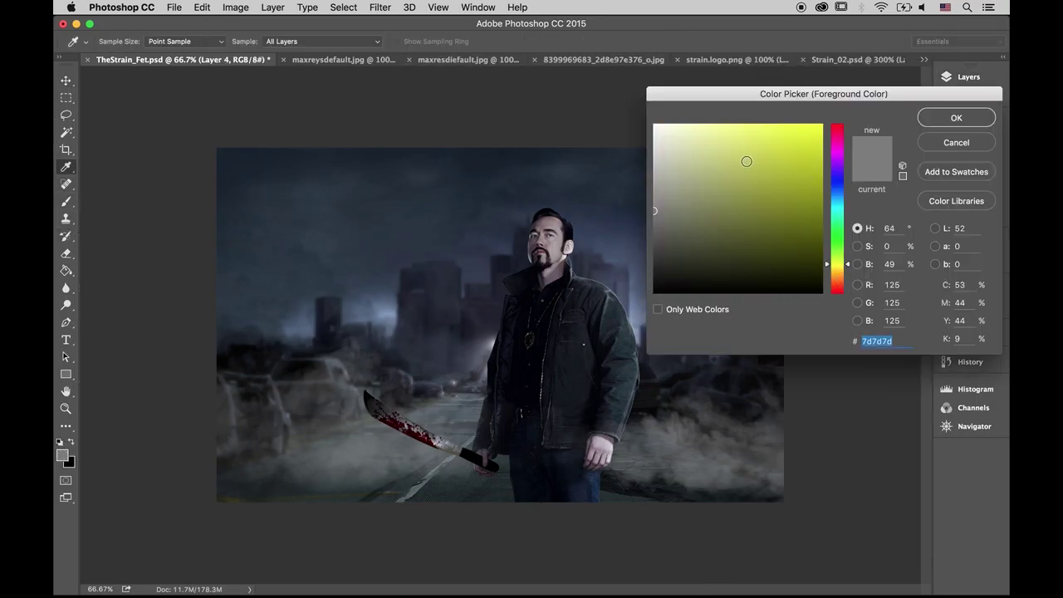
left_click(745, 162)
left_click(957, 118)
key("b")
left_click(117, 42)
left_click(969, 77)
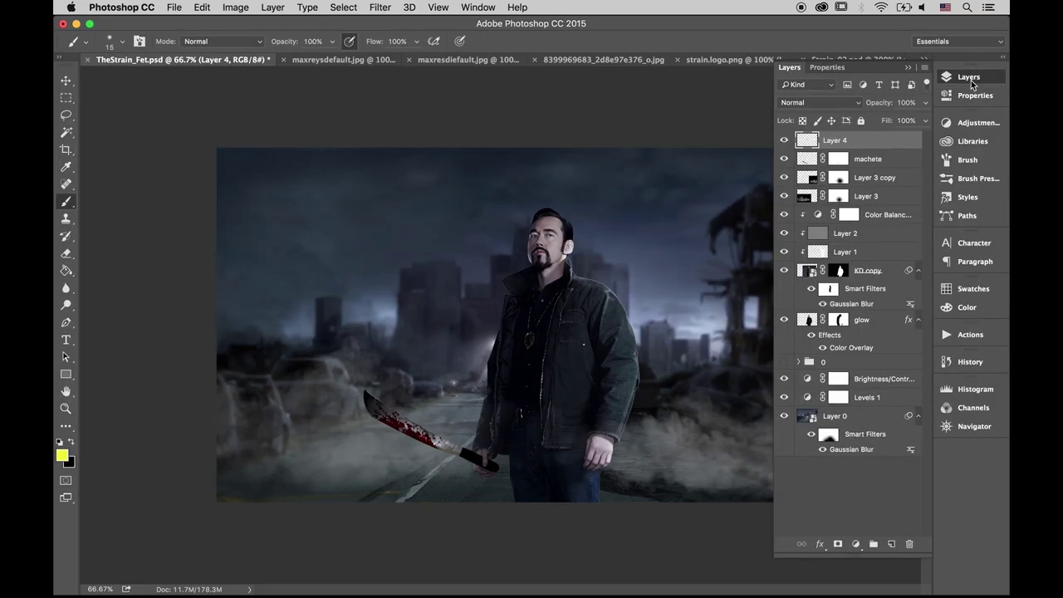
key("bracketright")
key("bracketright")
key("bracketright")
Paint a yellow glow near the man's head on Layer 4, blended Pin Light at 65%
left_click(662, 247)
left_click(821, 102)
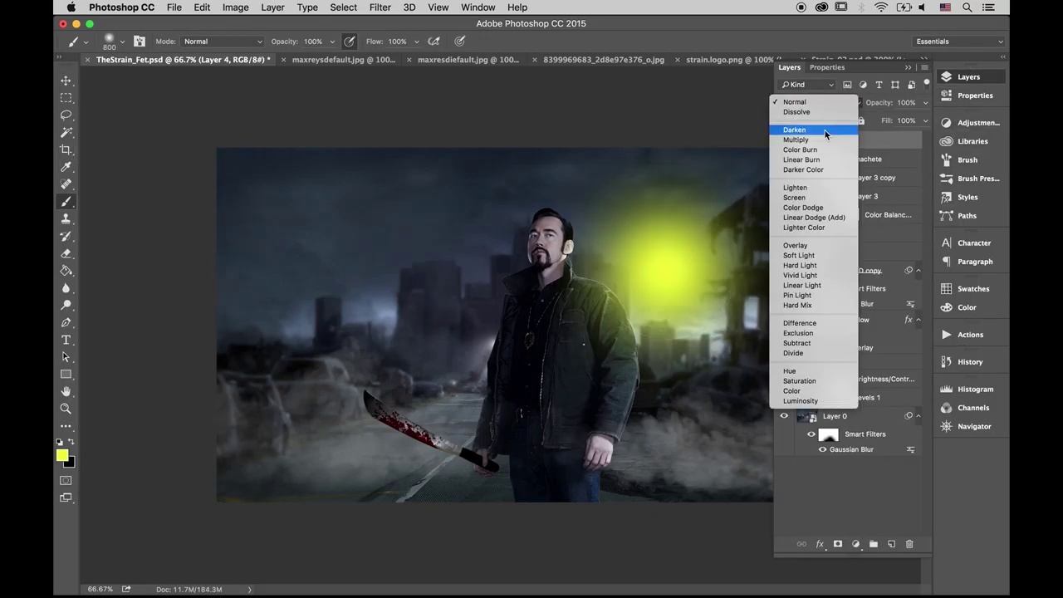
left_click(833, 296)
left_click_drag(913, 121, 903, 123)
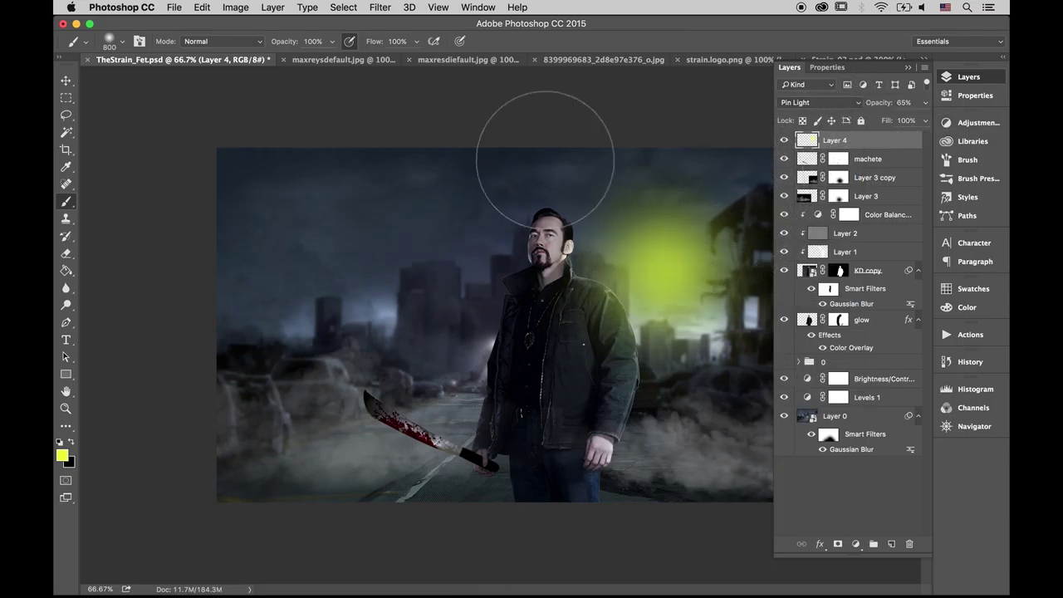
Replace the yellow glow with an orange-yellow glow behind the man's shoulder, then add Layer 5
left_click(61, 454)
left_click(836, 270)
left_click(976, 121)
key("b")
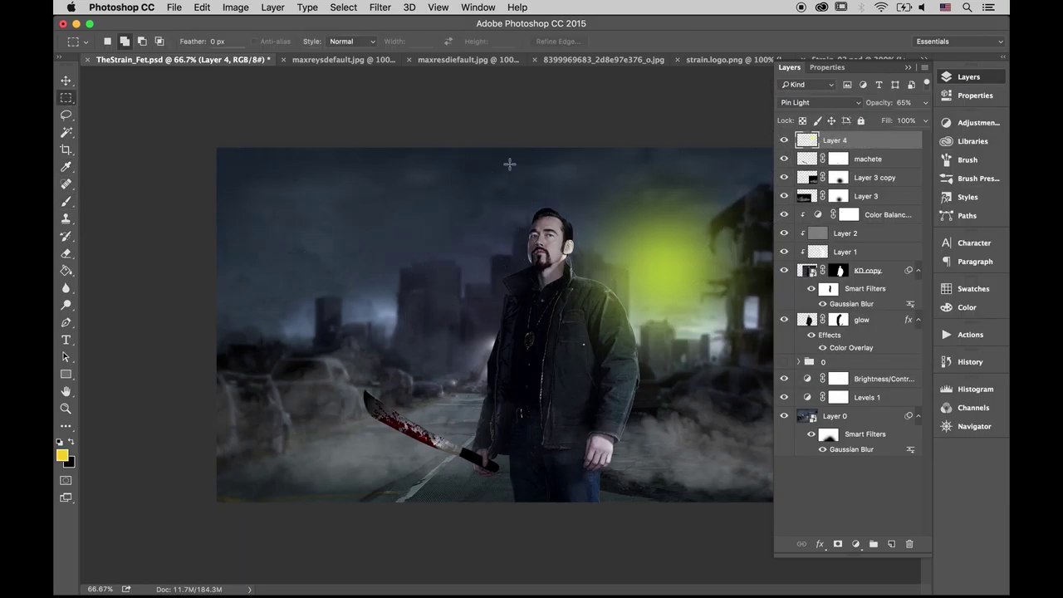
key("ctrl+a")
key("BackSpace")
left_click(684, 257)
left_click(64, 82)
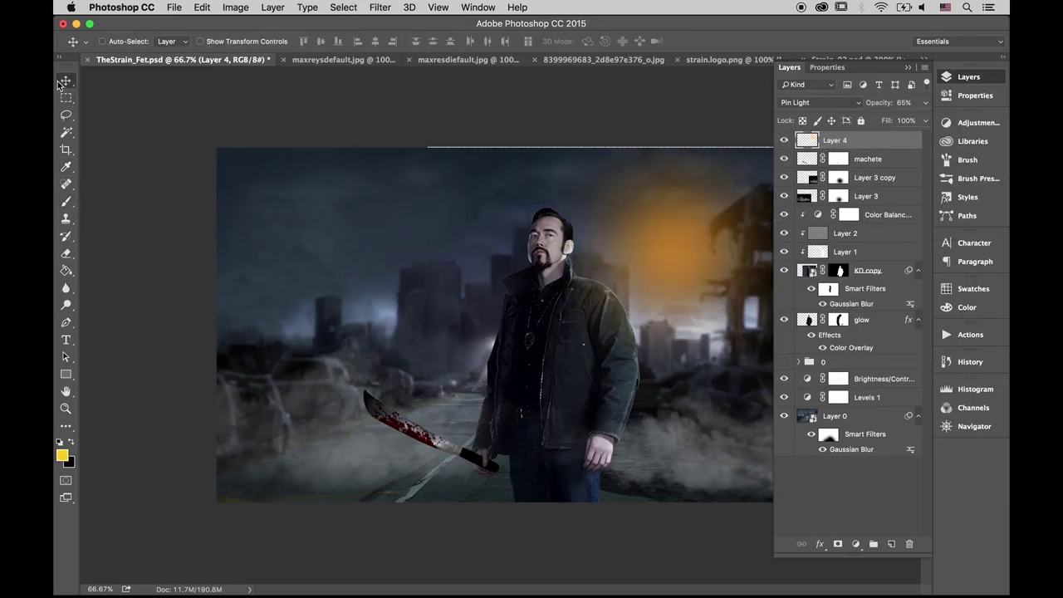
key("ctrl+shift+alt+n")
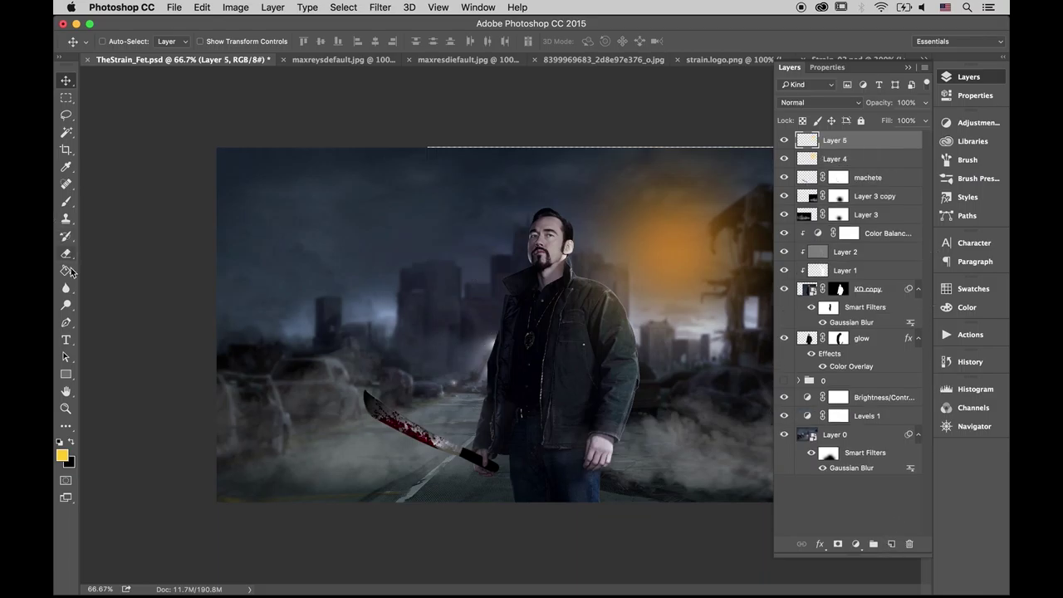
Fill Layer 5 black and render a 105mm Prime lens flare at 66% brightness
left_click(66, 270)
left_click(312, 356)
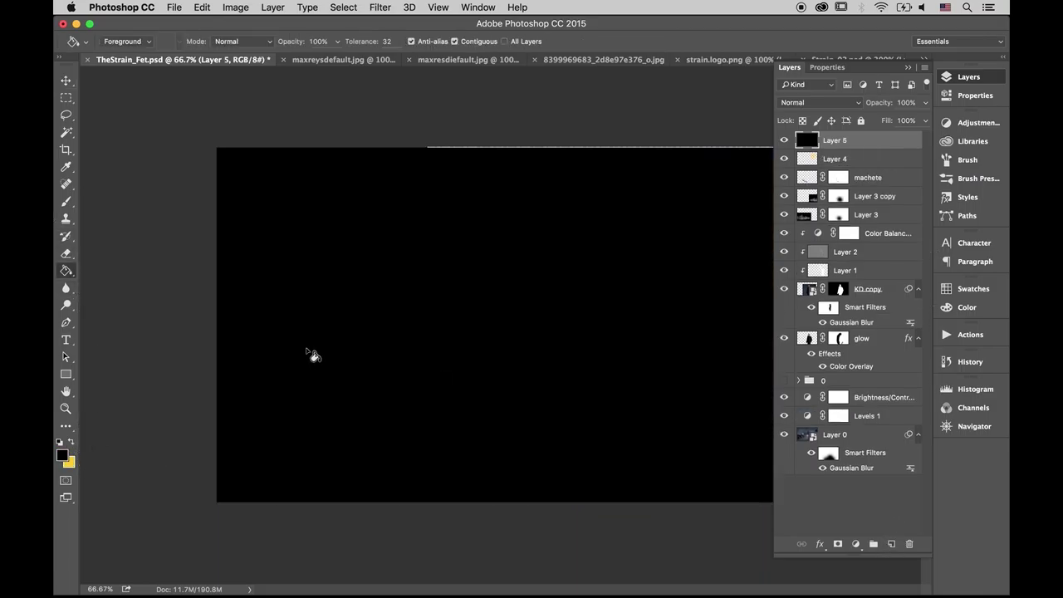
left_click(65, 86)
left_click(380, 8)
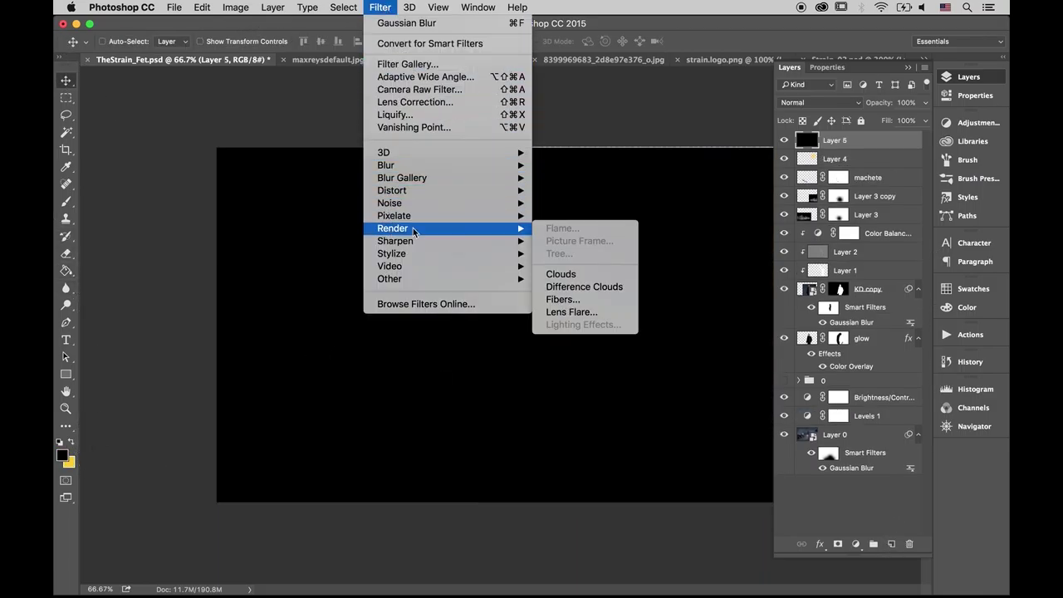
left_click(571, 312)
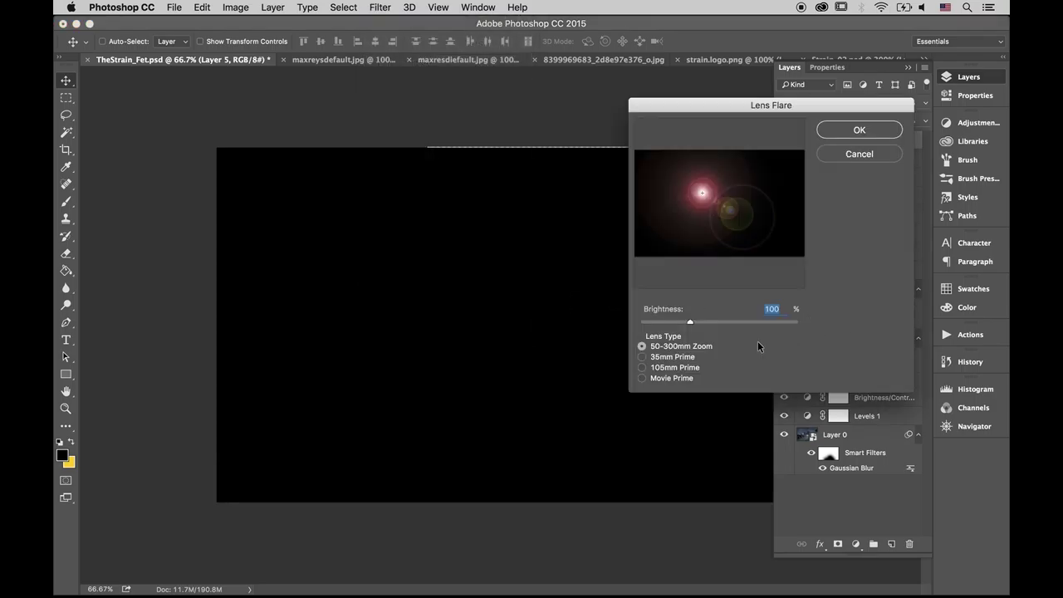
left_click(675, 367)
left_click_drag(691, 322, 673, 324)
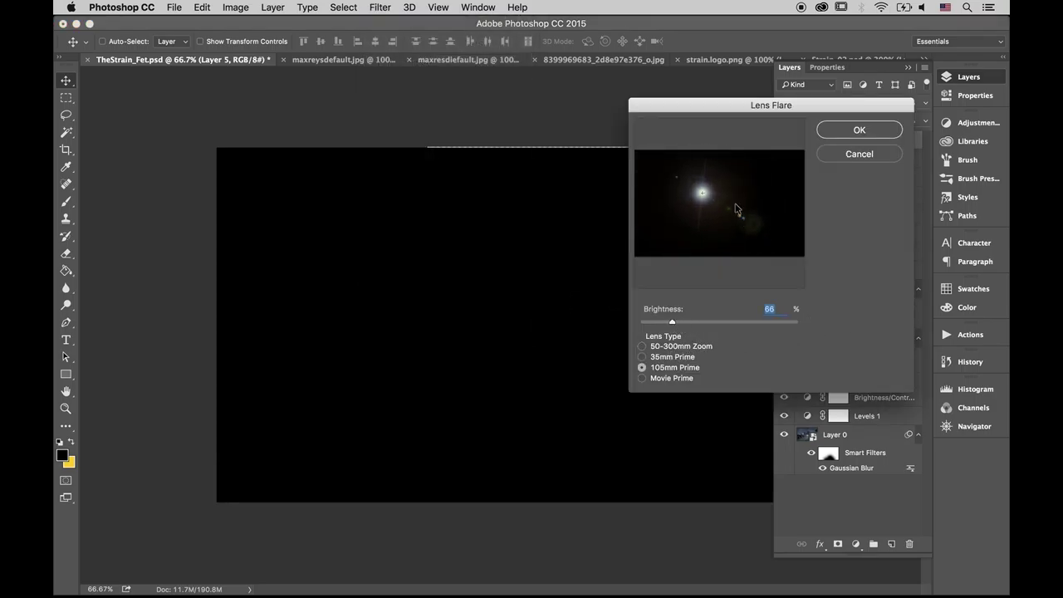
left_click(756, 190)
left_click(860, 130)
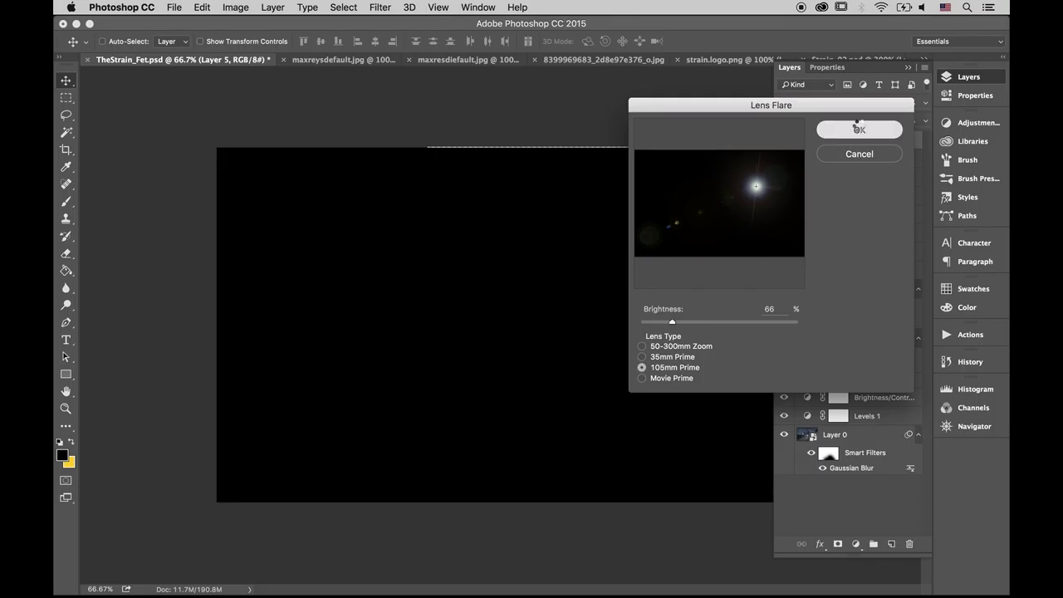
Blend the flare layer in Screen, move it beside the man's head, and soften it with Gaussian Blur
left_click(823, 104)
left_click(794, 197)
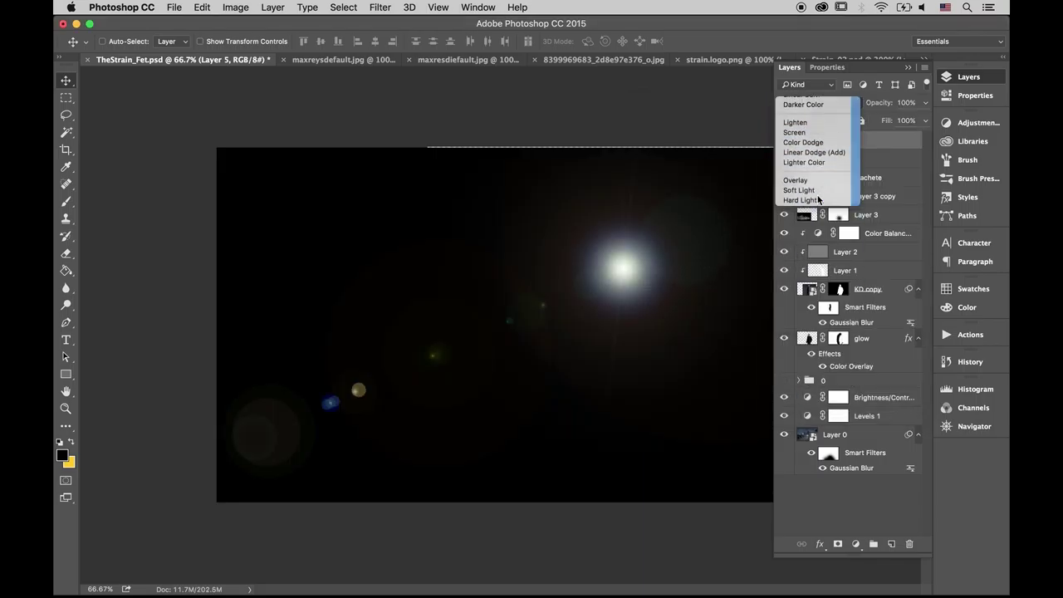
left_click_drag(629, 267, 666, 244)
left_click(379, 7)
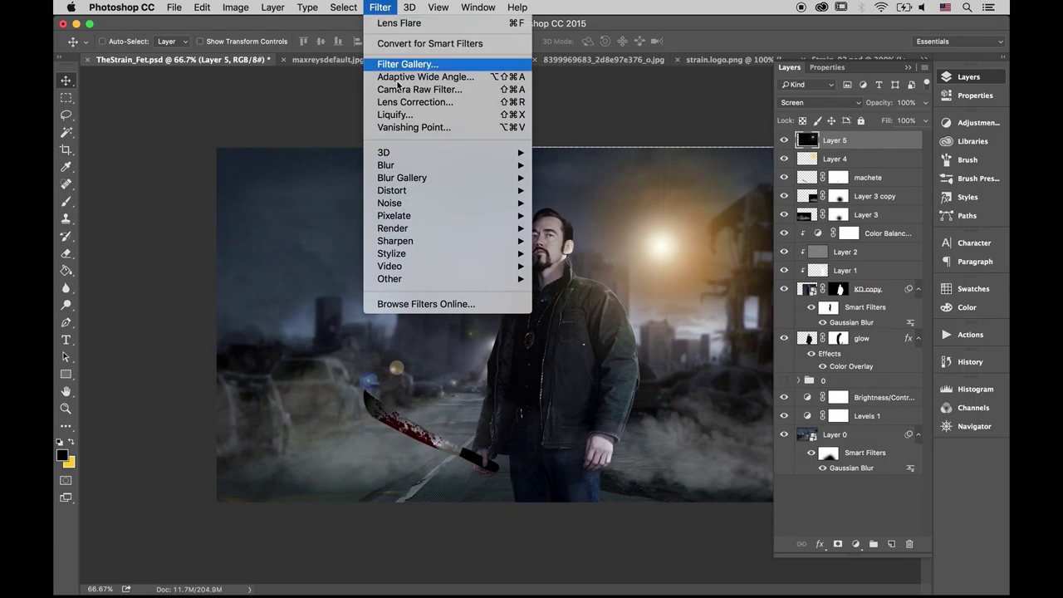
left_click(581, 211)
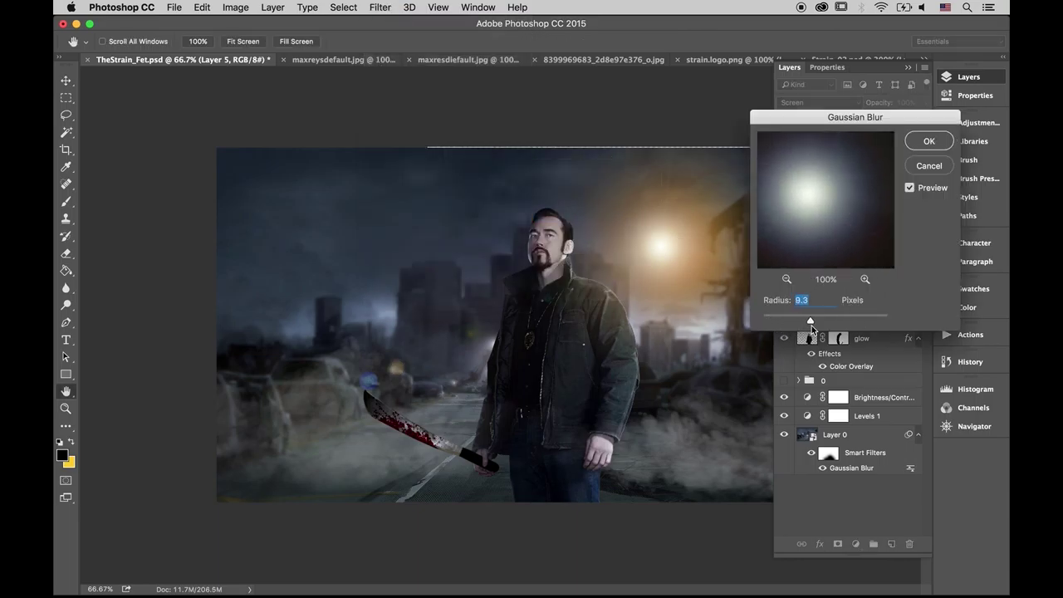
left_click(928, 141)
Enlarge the flare layer with Free Transform
key("ctrl+minus")
key("ctrl+t")
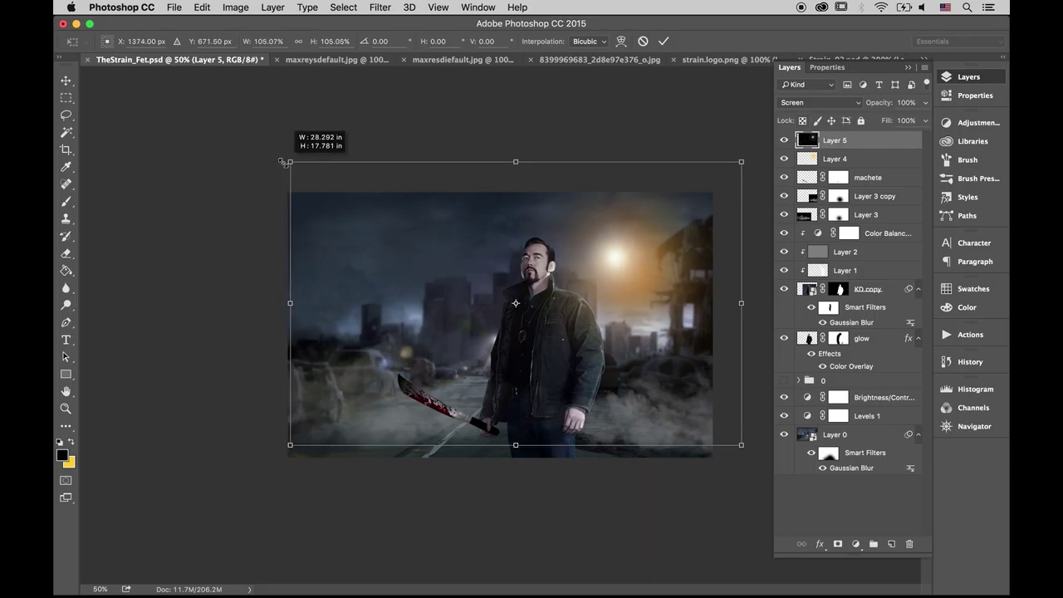
left_click(663, 41)
left_click(856, 544)
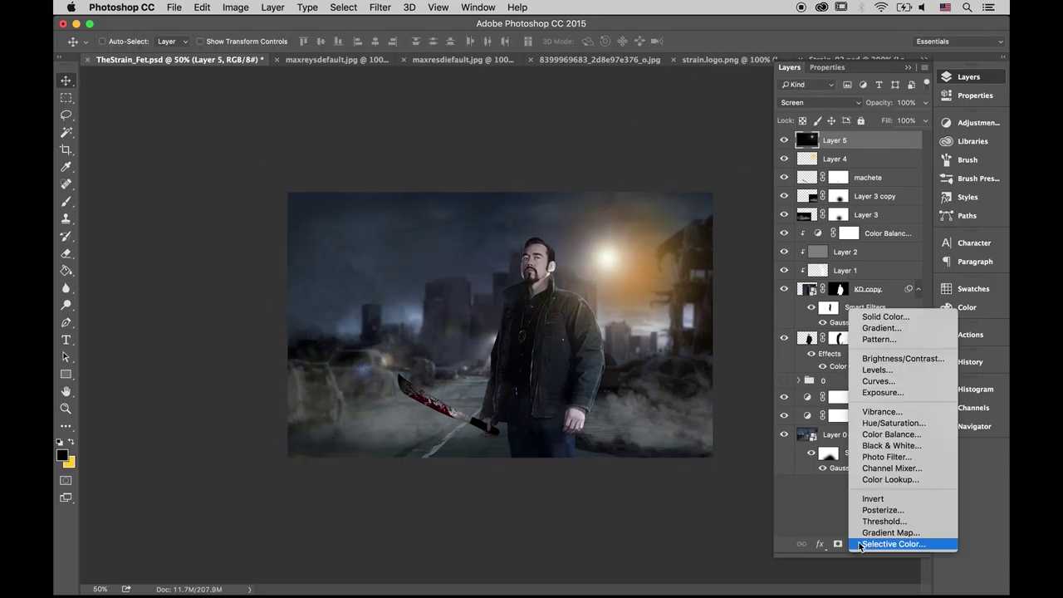
Add a Gradient Map 1 from purple #340084 to orange #ff7e00
left_click(868, 533)
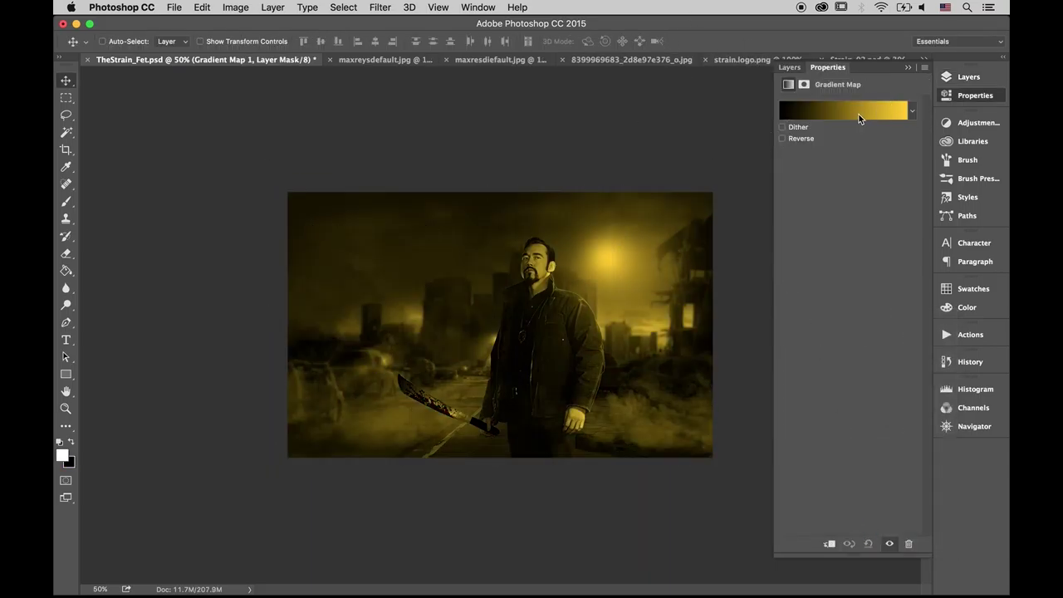
left_click(859, 112)
left_click(743, 221)
double_click(656, 394)
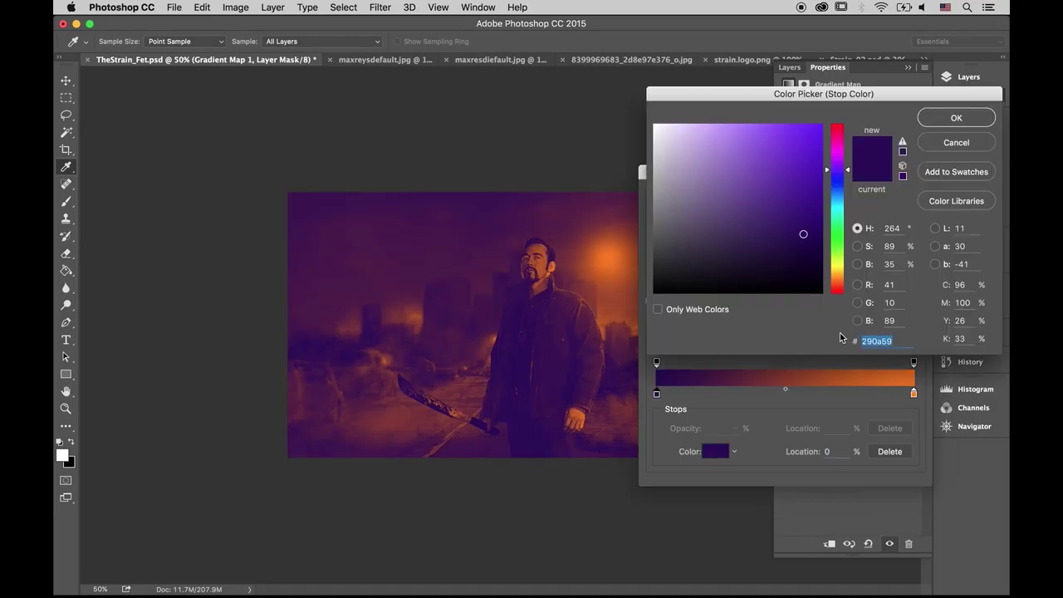
type("340084")
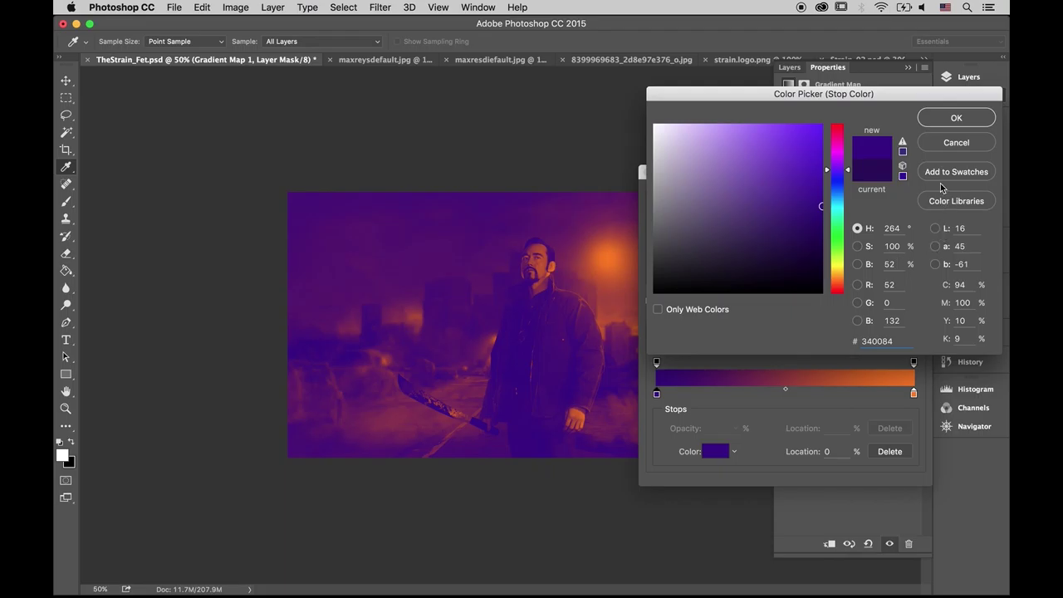
left_click(956, 118)
double_click(913, 396)
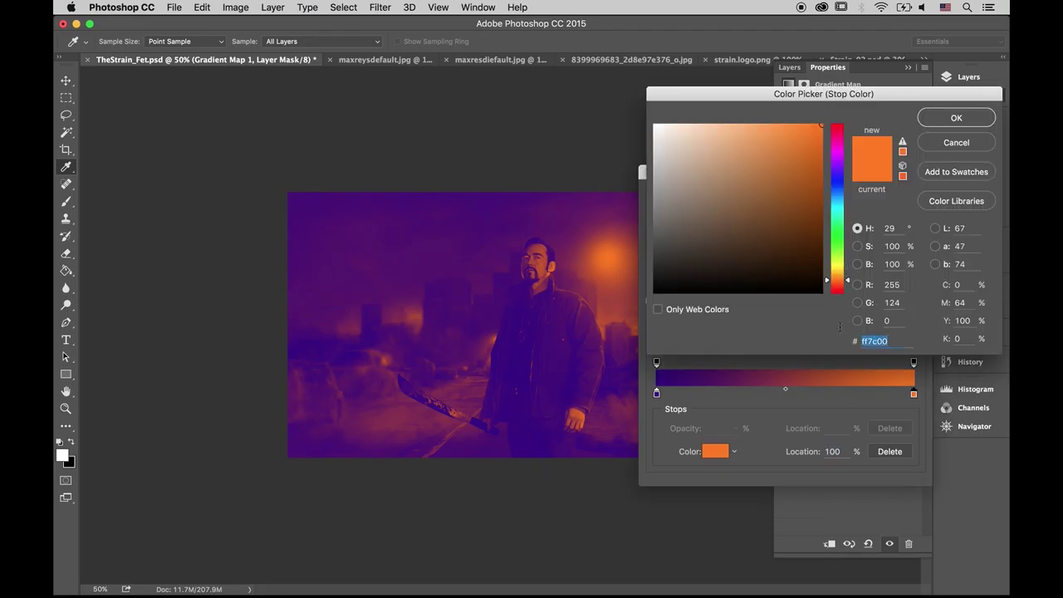
type("ff7e00")
left_click(970, 118)
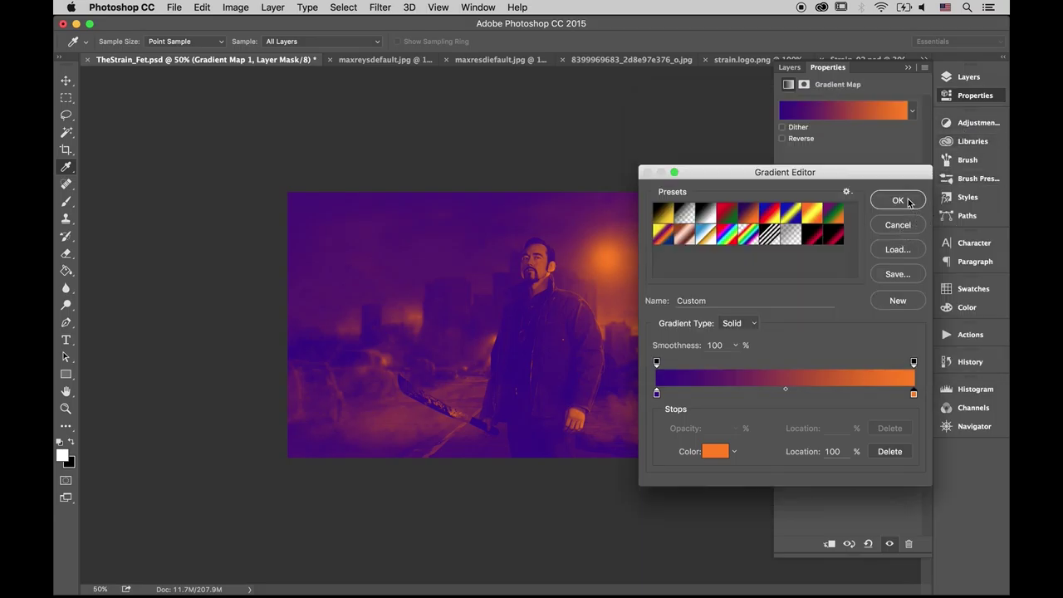
left_click(898, 201)
Blend Gradient Map 1 in Soft Light and lower its opacity to about 38%
left_click(789, 67)
left_click(818, 102)
left_click(818, 256)
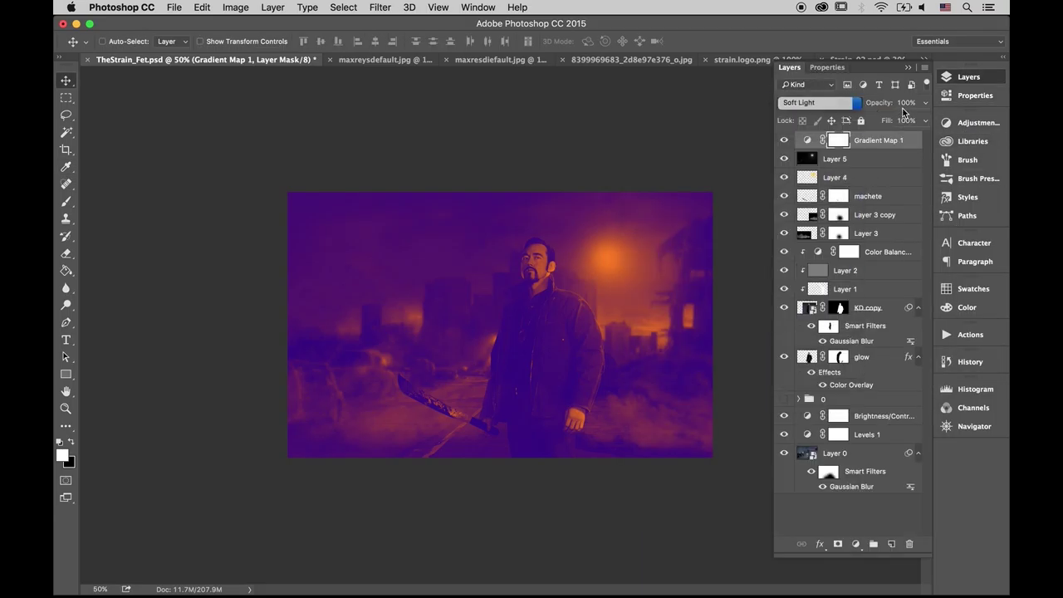
left_click(925, 102)
left_click_drag(899, 120, 881, 120)
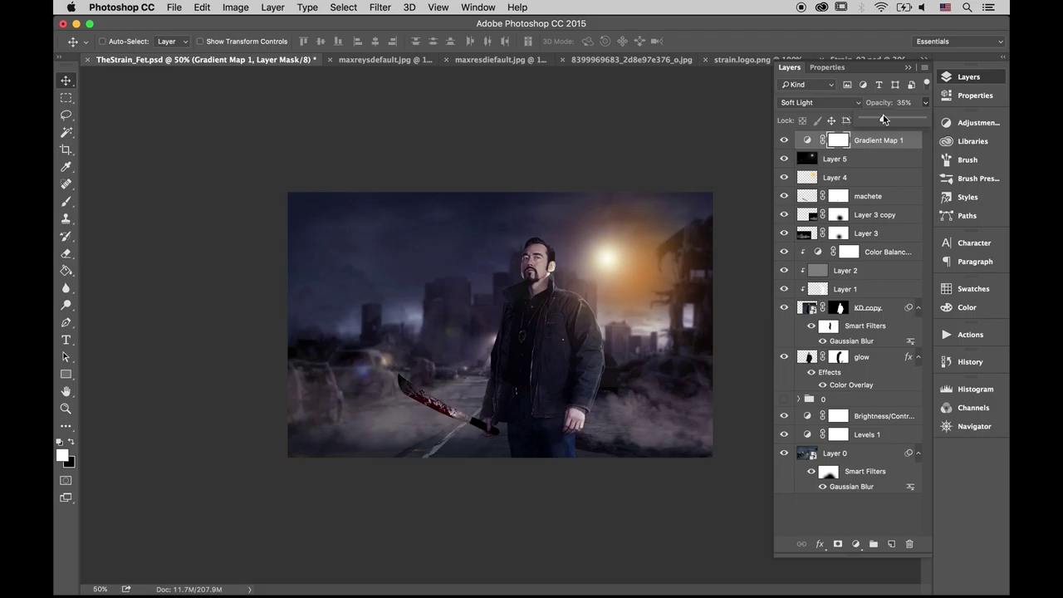
left_click(807, 140)
Add Color Balance 2 with Midtones Cyan/Red +11 and redder highlights, placed below Gradient Map 1
left_click(856, 544)
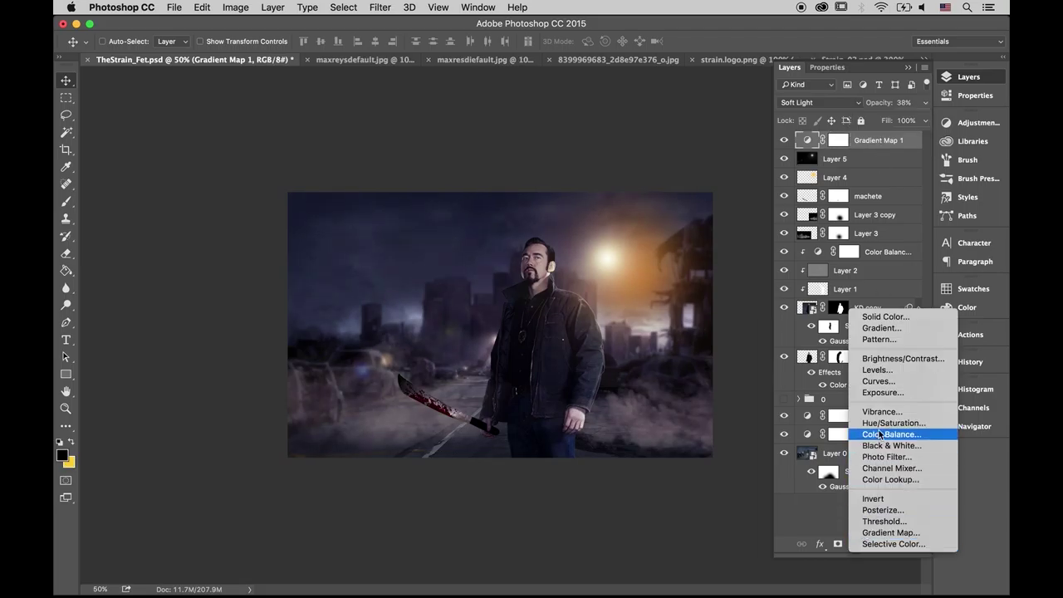
left_click(889, 434)
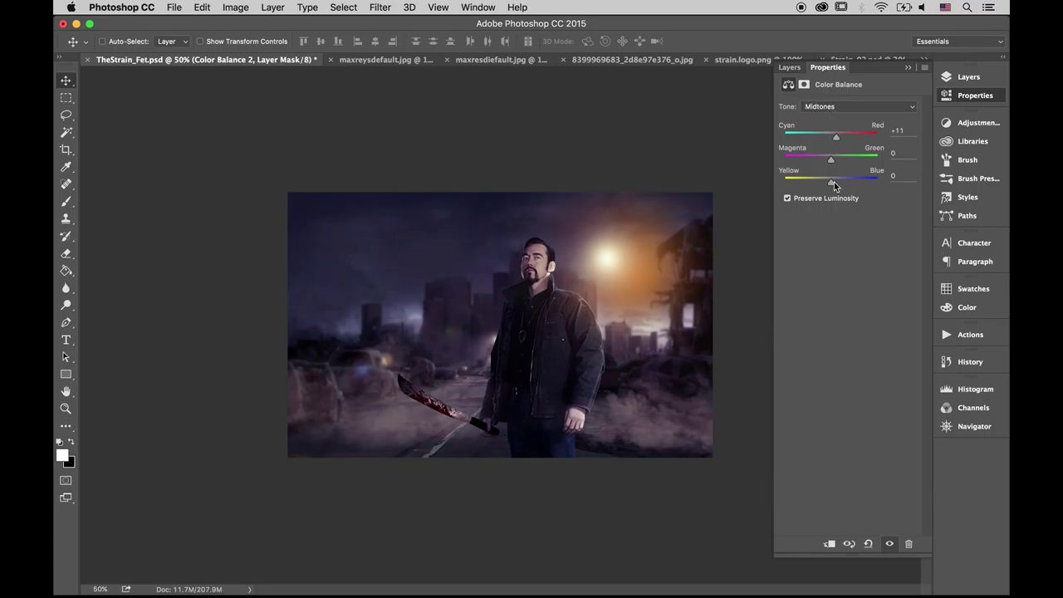
left_click(823, 107)
left_click(822, 94)
left_click(822, 121)
left_click(789, 68)
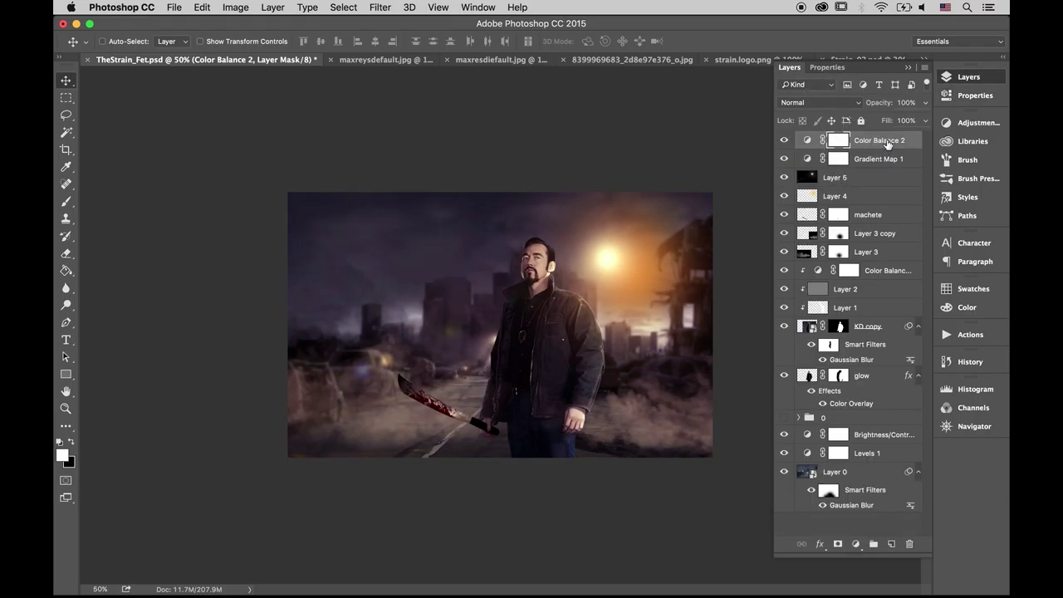
left_click_drag(881, 137, 881, 160)
Clip Color Balance 2 to Layer 5 and move 'the flash tutorial' group between Layer 5 and Layer 4
right_click(917, 160)
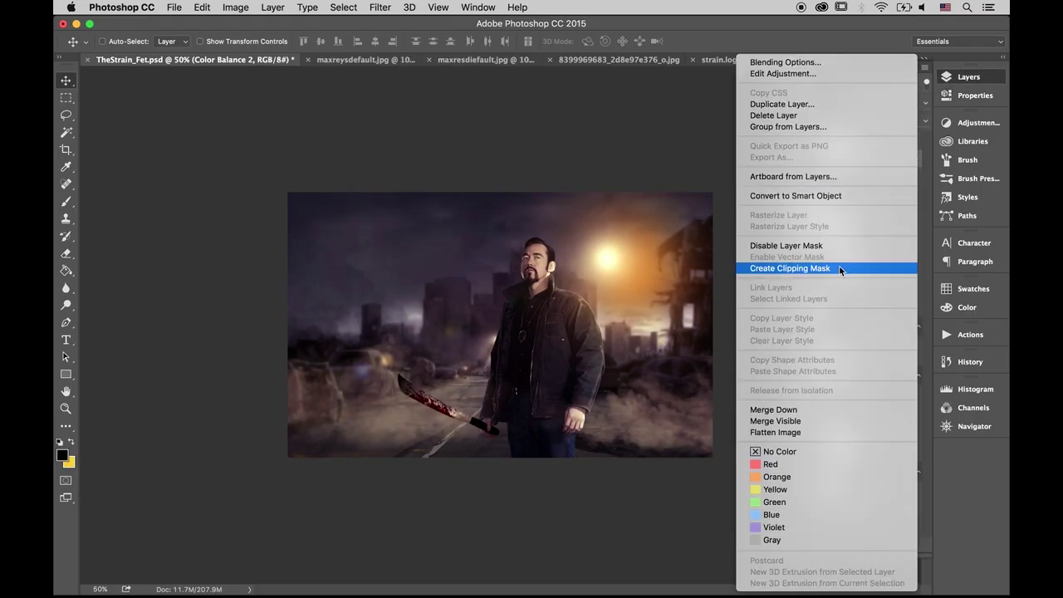
left_click(843, 268)
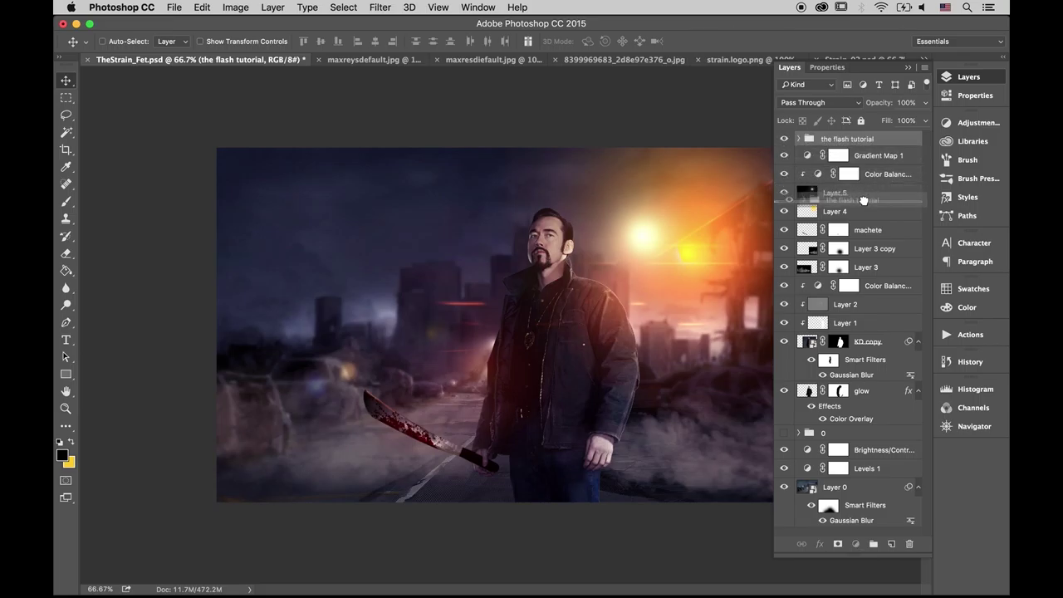
left_click_drag(858, 142, 866, 207)
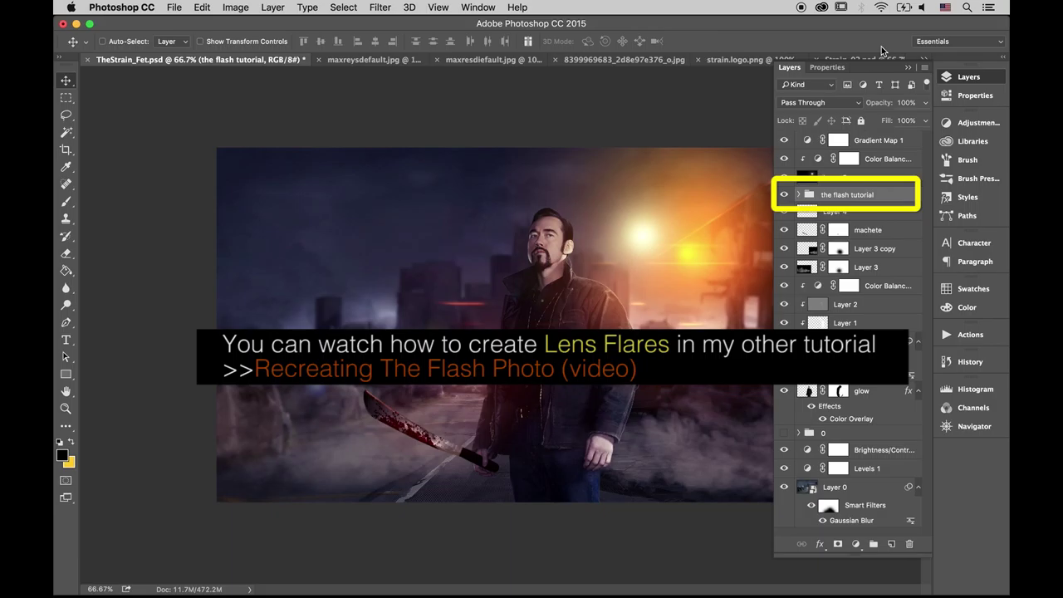
left_click(838, 140)
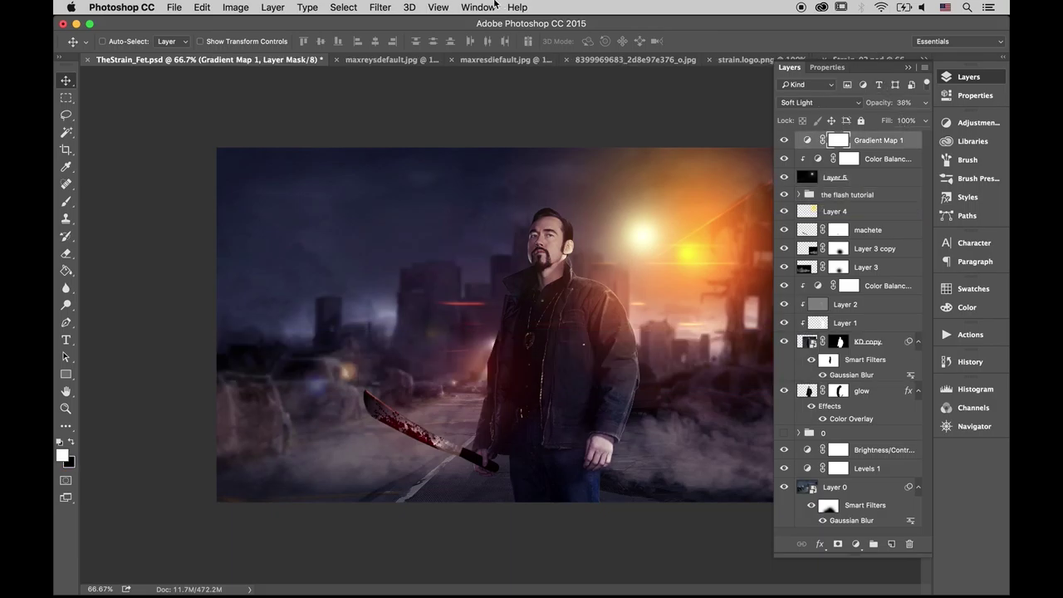
Increase the canvas height to 120 percent
left_click(229, 8)
left_click(260, 122)
left_click(773, 340)
left_click(765, 299)
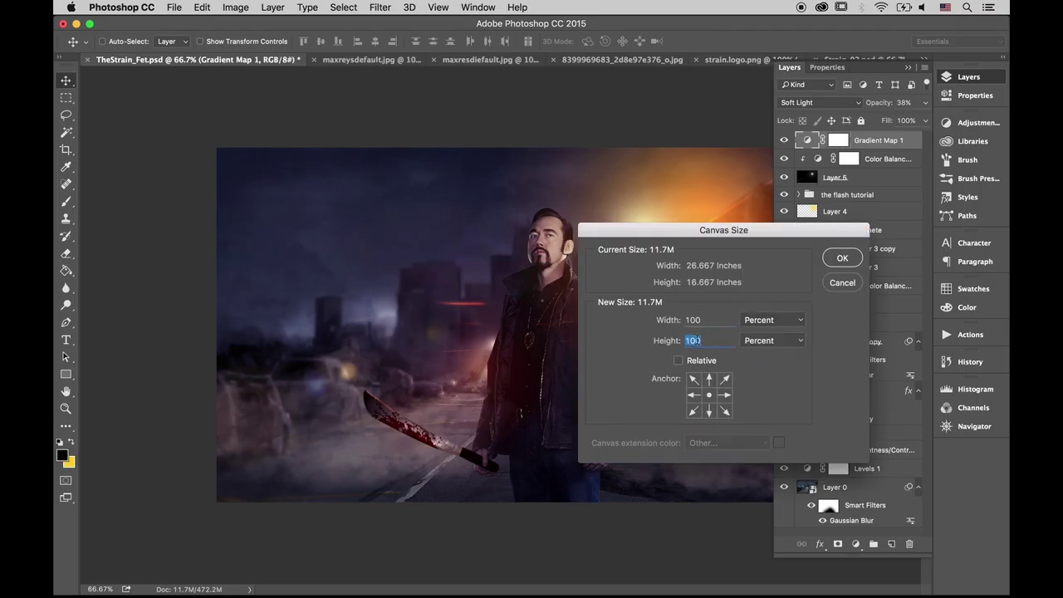
type("120")
left_click(840, 260)
Draw a black letterbox bar along the bottom and duplicate it to the top
key("u")
left_click_drag(210, 501, 974, 541)
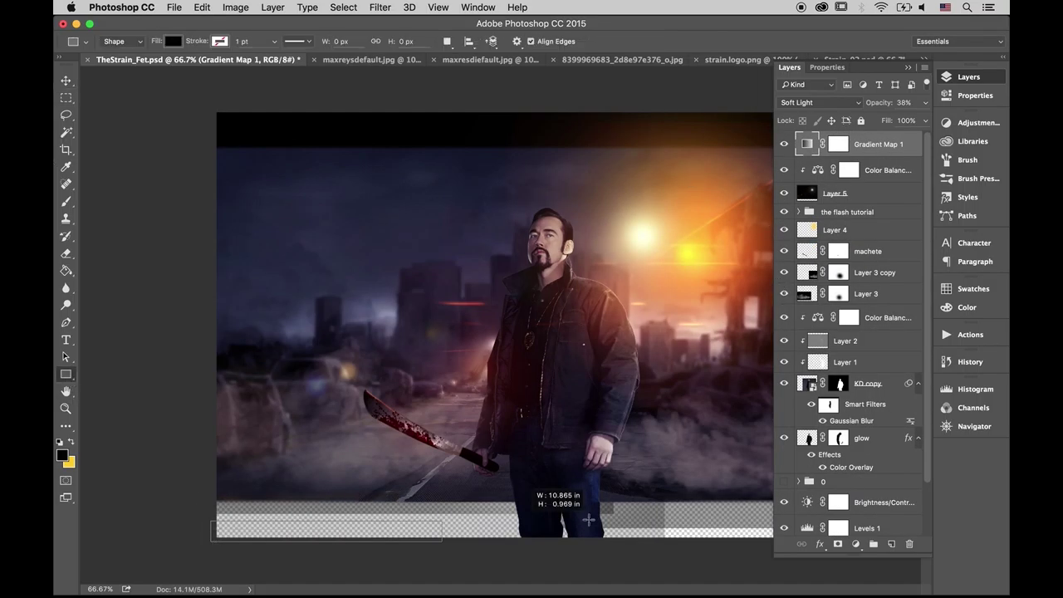
key("v")
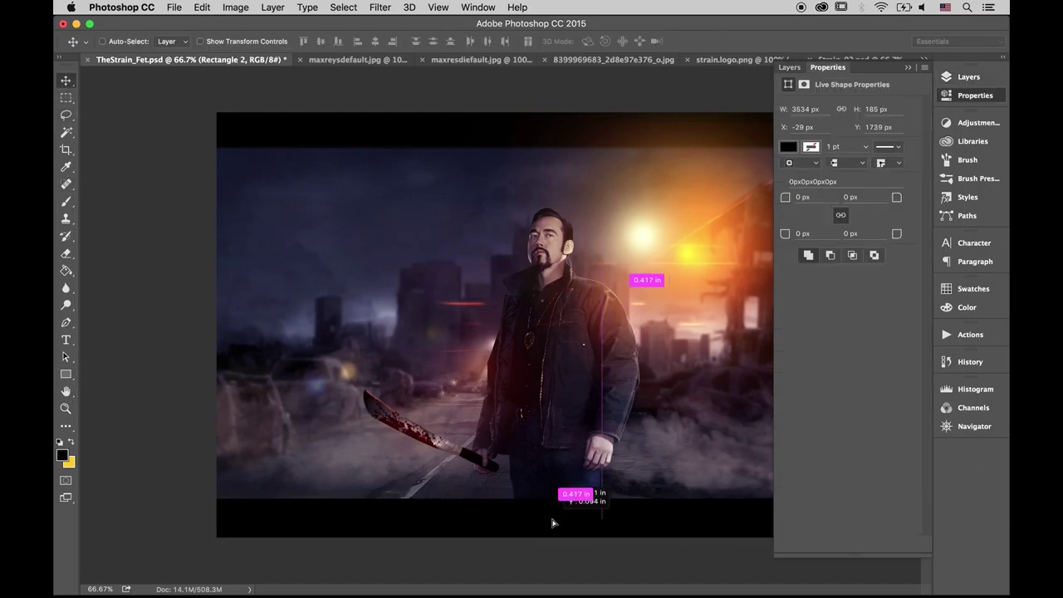
left_click_drag(536, 521, 537, 132)
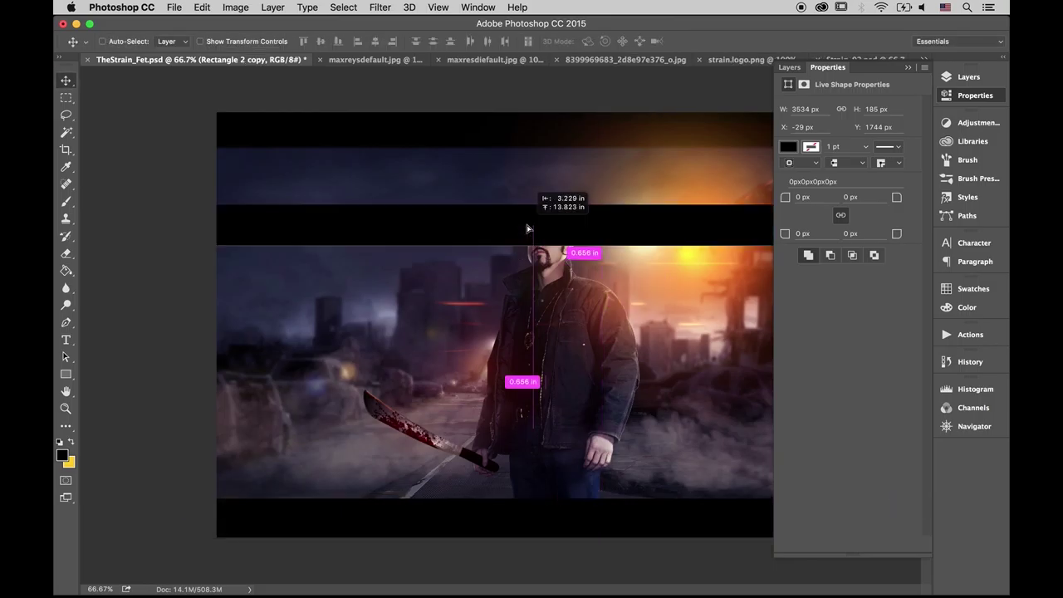
Add Color Balance 3 pushing shadows toward green (+35) and warming the highlights toward yellow
left_click(969, 77)
left_click(855, 544)
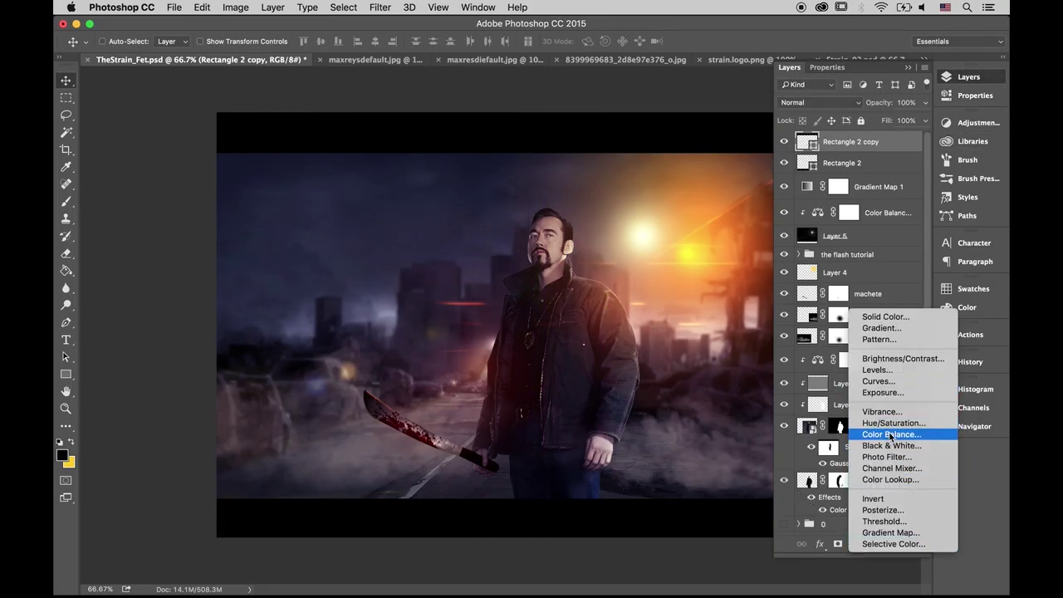
left_click(886, 434)
left_click(844, 106)
mouse_move(830, 160)
left_mouse_down()
mouse_move(847, 160)
mouse_move(823, 177)
left_mouse_up()
left_click(843, 107)
left_click(835, 130)
left_click(790, 67)
Add an Exposure adjustment layer with Offset +0.008
left_click(856, 545)
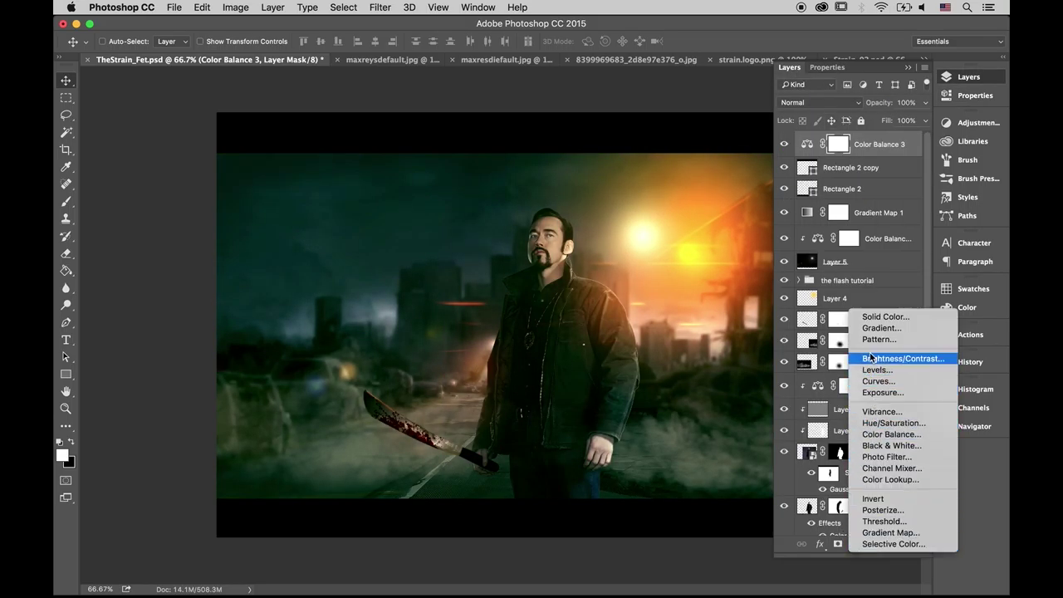
left_click(884, 393)
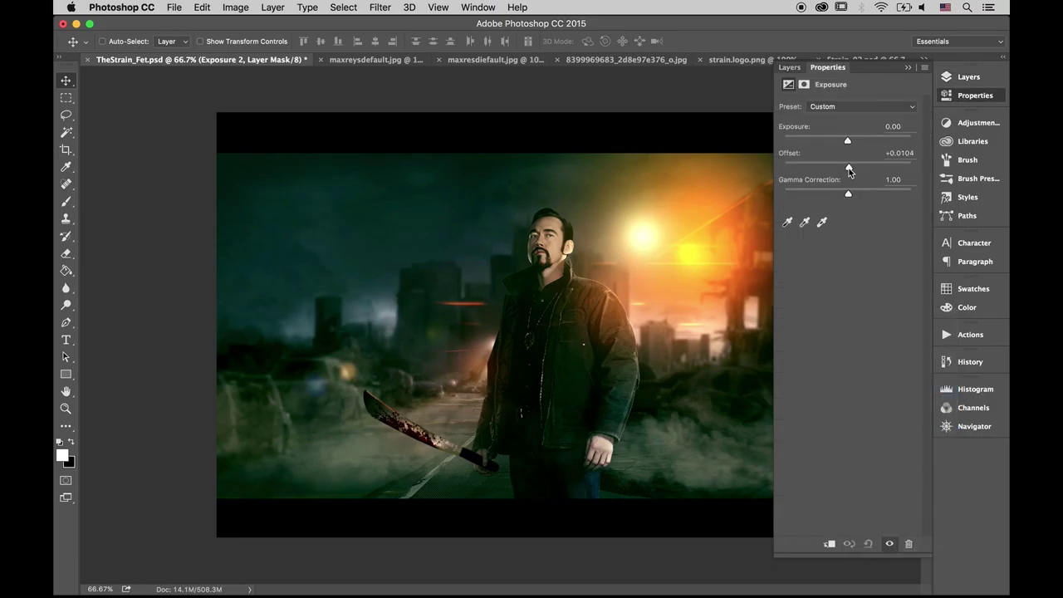
double_click(906, 153)
type("008")
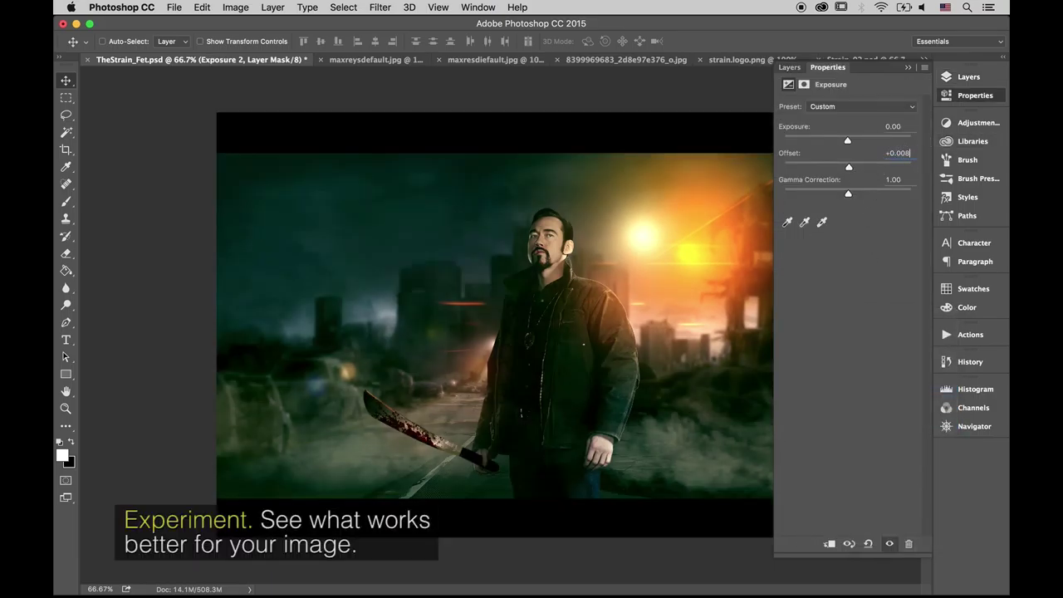
key("Return")
left_click(790, 68)
Create Layer 6 filled with 60% Gray and blended in Soft Light
left_click(890, 544)
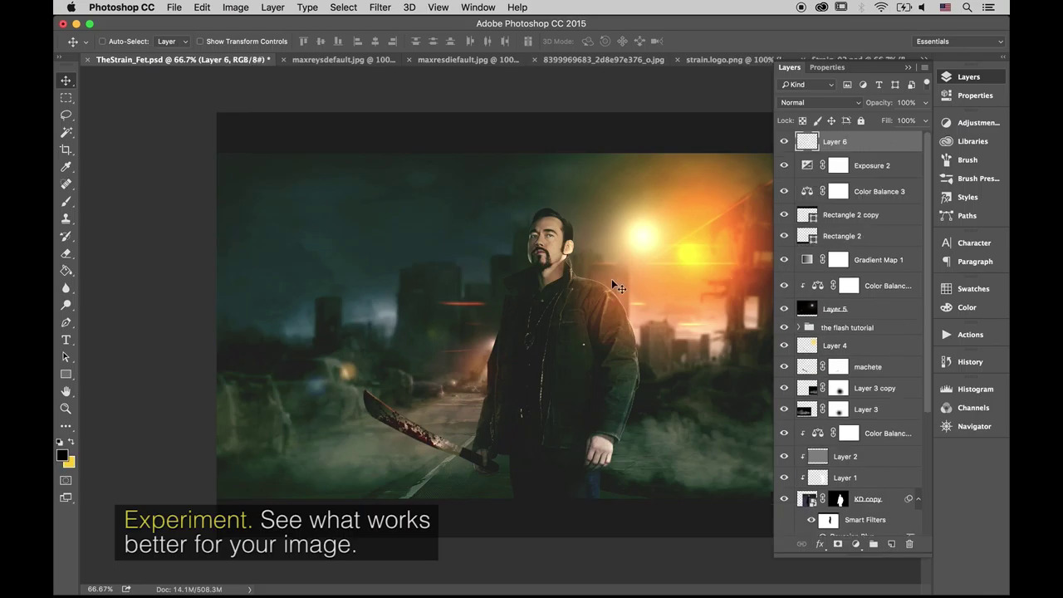
left_click(66, 270)
left_click(974, 290)
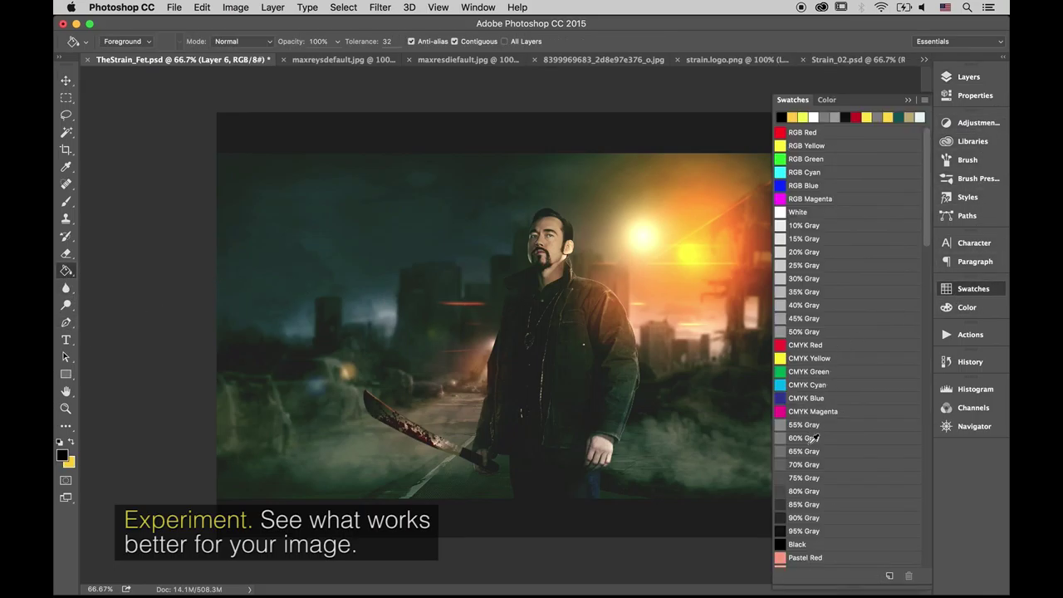
left_click(810, 438)
left_click(674, 329)
left_click(969, 76)
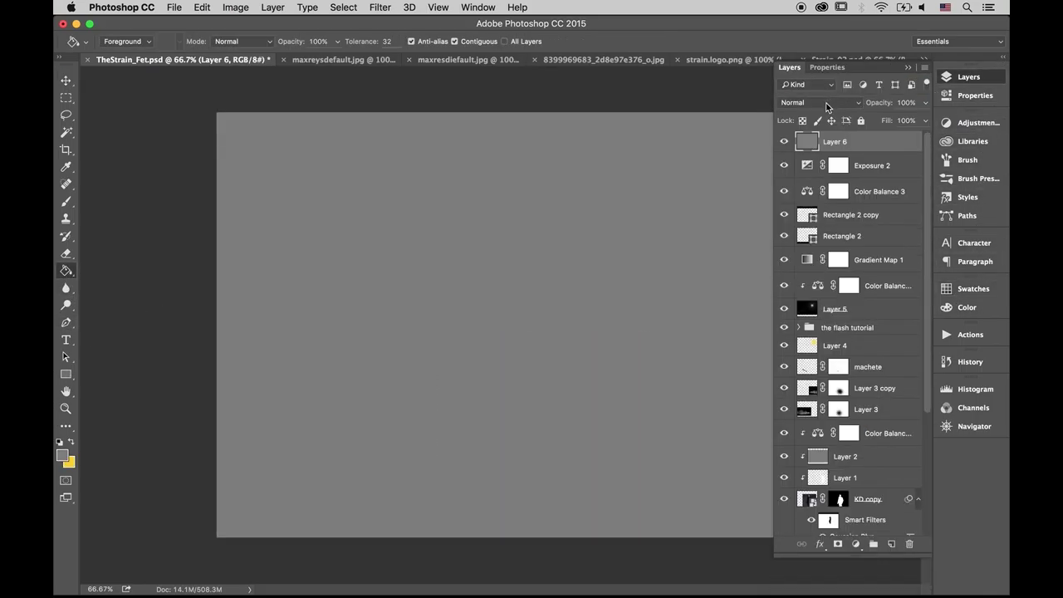
left_click(810, 102)
left_click(800, 255)
Add 4.8% monochromatic noise to Layer 6 and scale it up for film grain
left_click(67, 81)
left_click(379, 8)
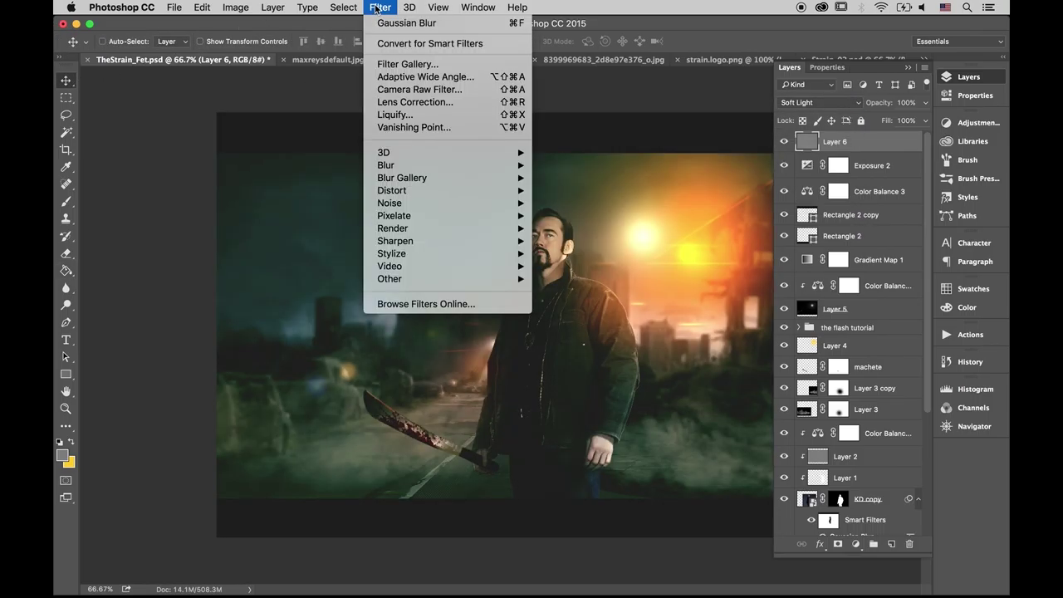
left_click(571, 203)
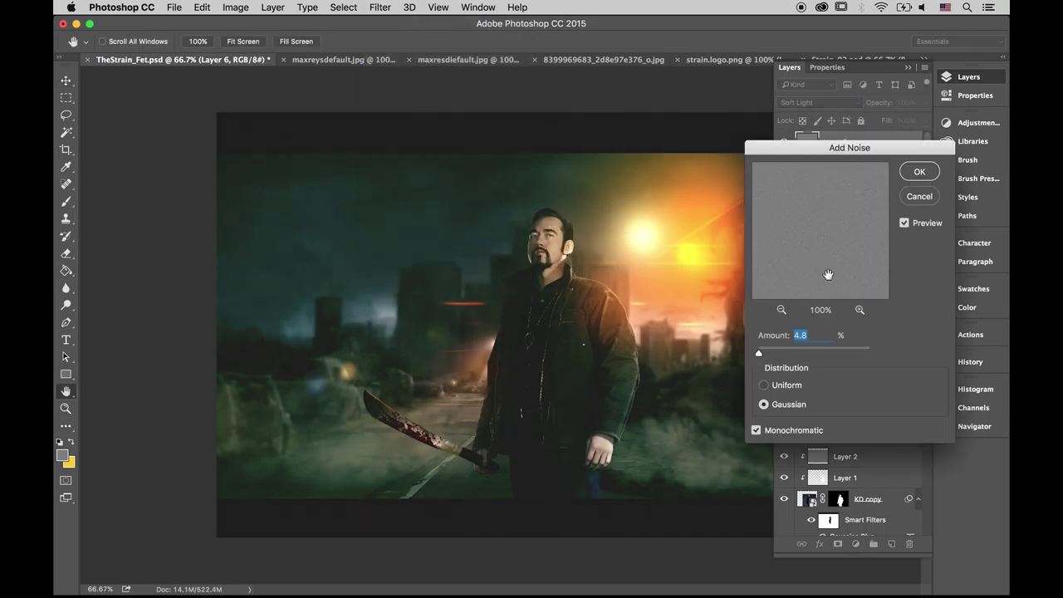
left_click(913, 181)
key("ctrl+minus")
key("ctrl+t")
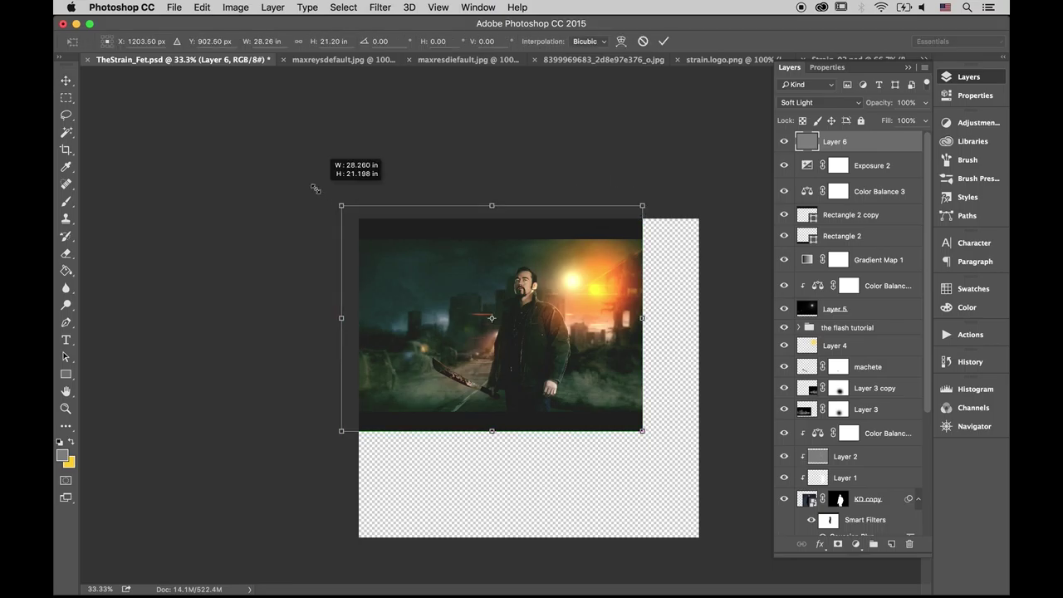
left_click_drag(315, 182, 513, 344)
key("Return")
Bring the red bokeh lights image into the poster as a new layer
key("ctrl+plus")
key("ctrl+plus")
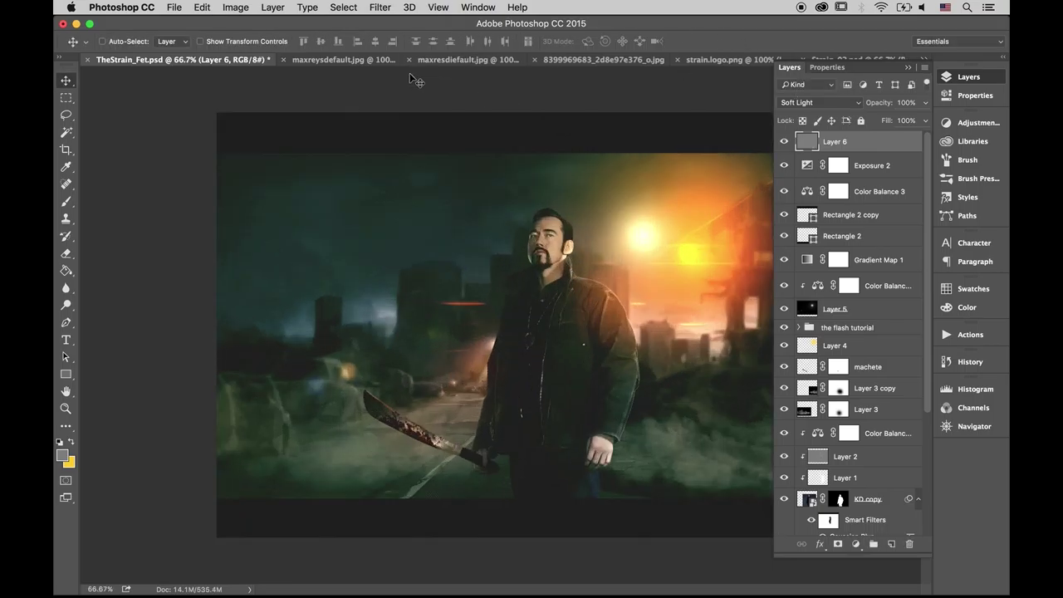
left_click(340, 60)
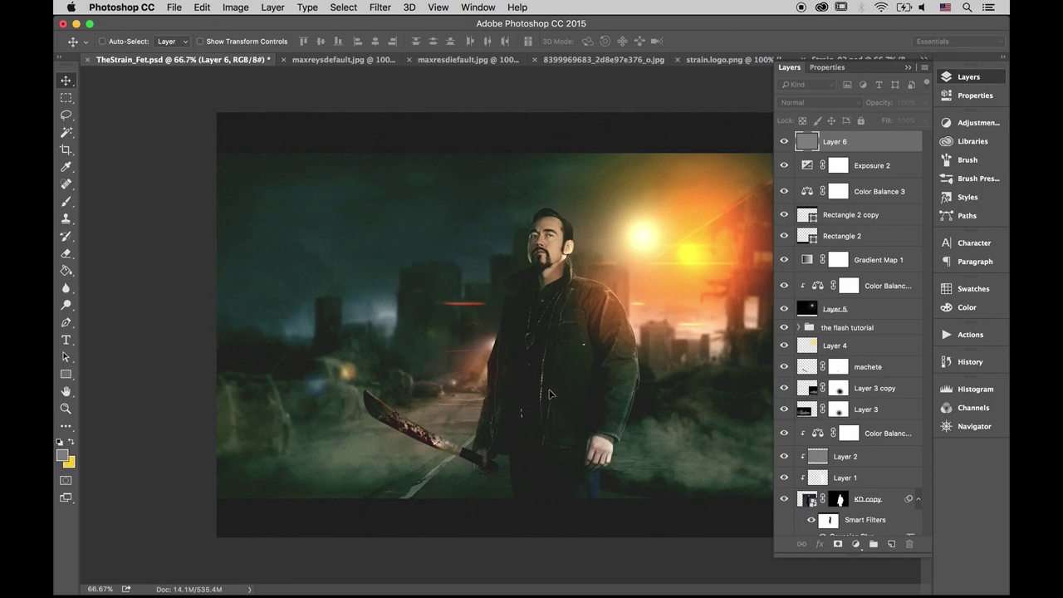
left_click_drag(806, 138, 507, 366)
Set Layer 6 to Soft Light and the bokeh Layer 7 to Screen blending
left_click(827, 162)
key("shift+alt+f")
left_click(926, 103)
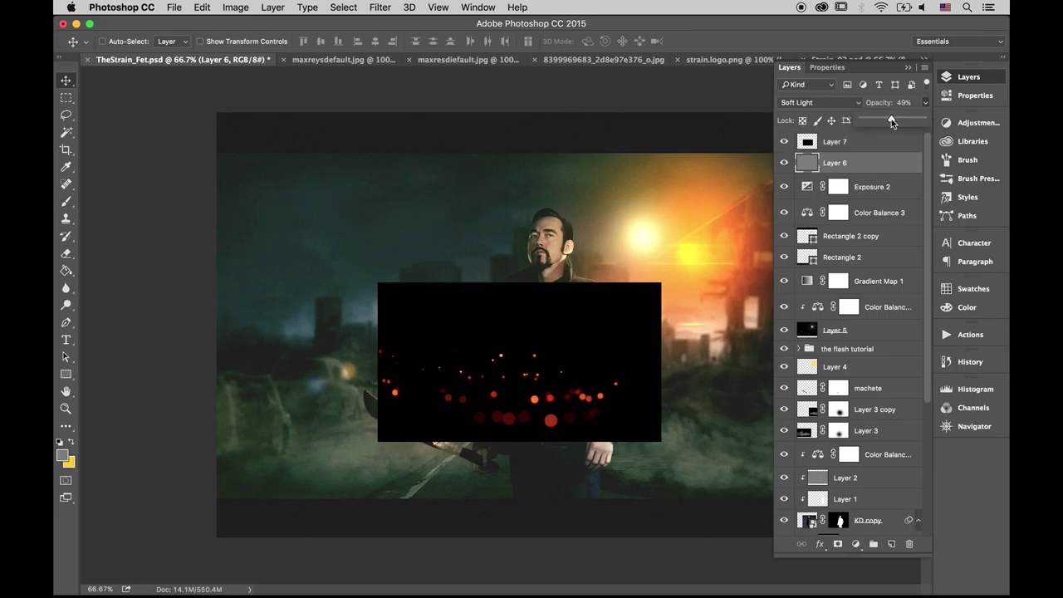
left_click(835, 141)
left_click(819, 103)
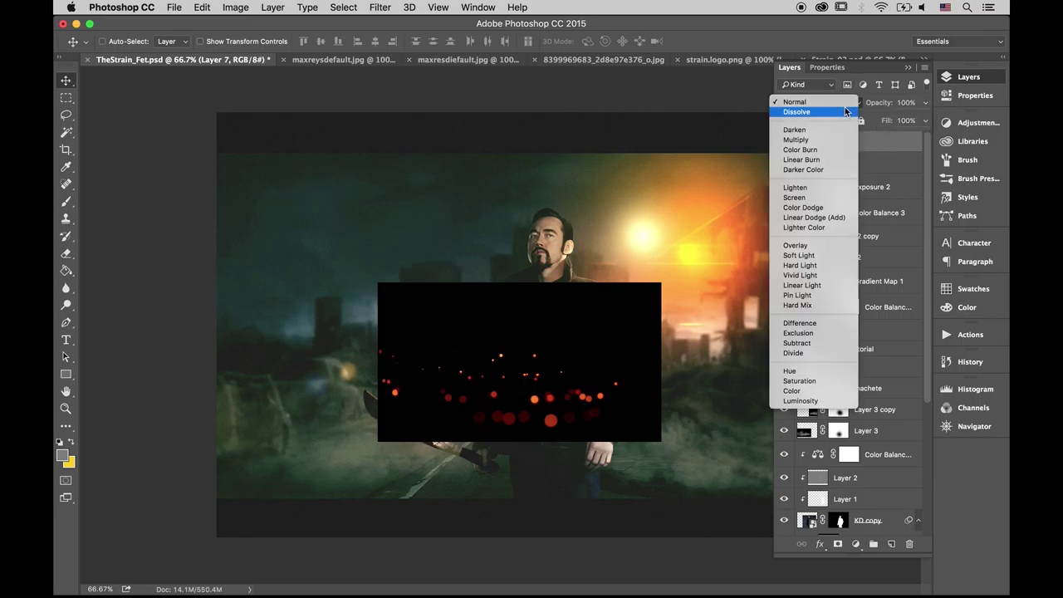
left_click(832, 200)
left_click(968, 77)
Enlarge the bokeh lights across the scene and blur them with a 6.4 px Gaussian Blur
key("ctrl+t")
left_click_drag(661, 283, 859, 202)
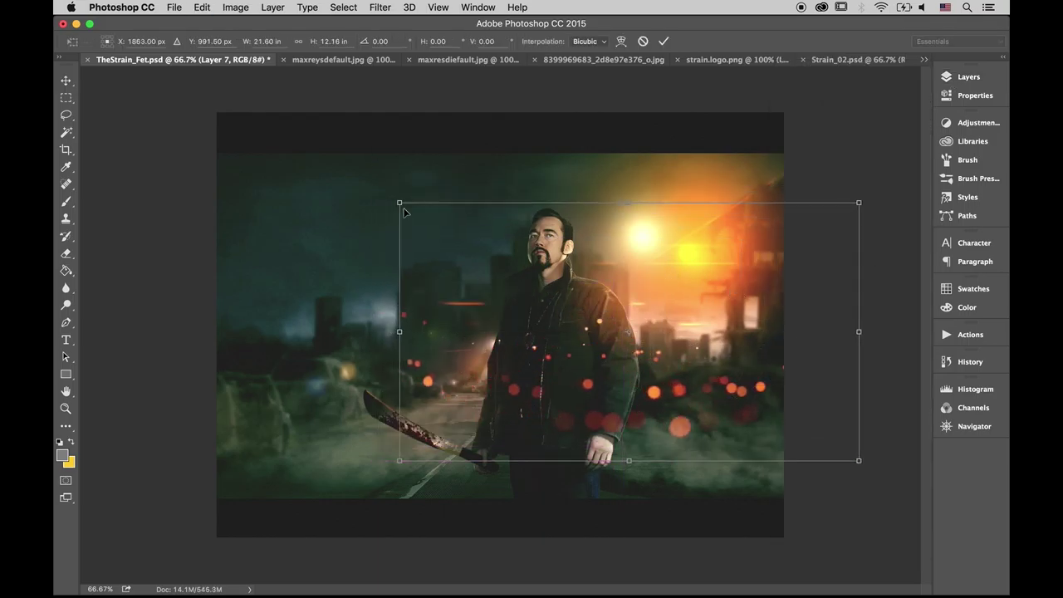
left_click_drag(402, 204, 357, 177)
key("Return")
left_click(380, 7)
left_click(573, 214)
left_click_drag(768, 324, 802, 323)
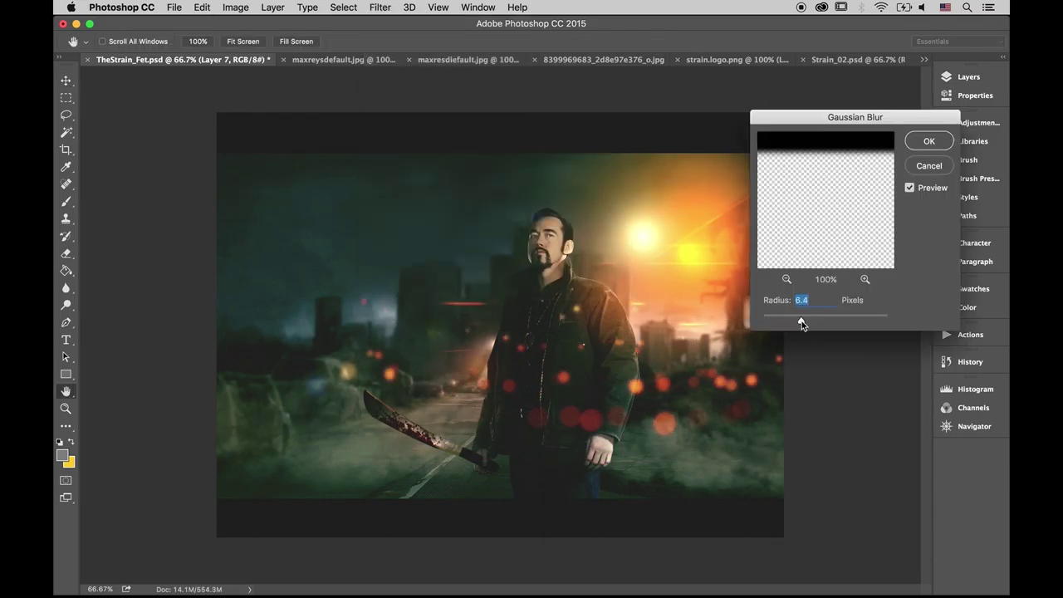
left_click(930, 141)
Bring the ember sparks image in as Layer 8, blended in Screen
key("v")
left_click(343, 59)
key("ctrl+w")
left_click_drag(498, 316, 412, 440)
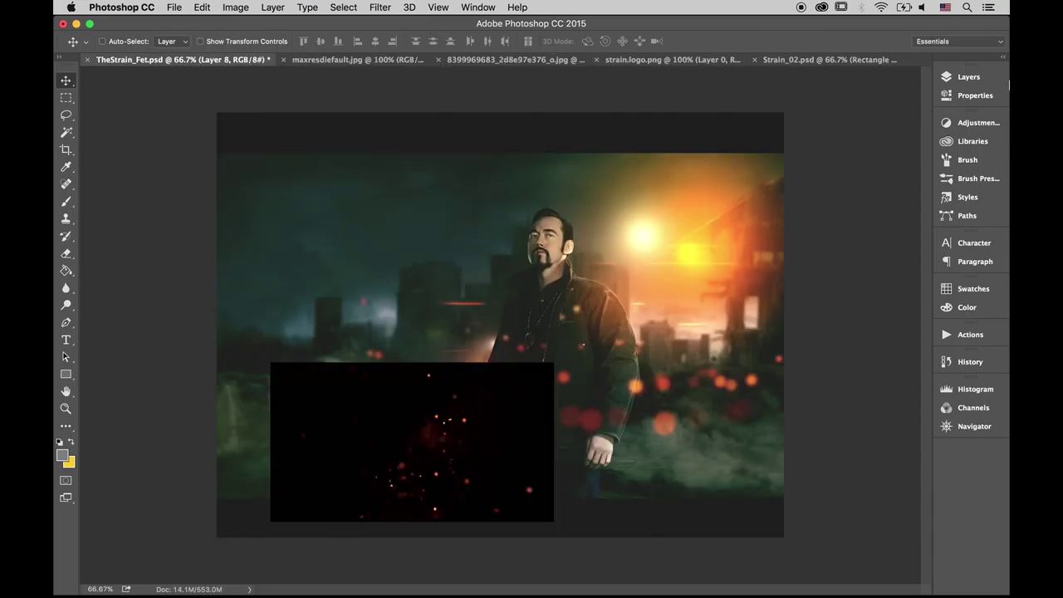
left_click(972, 77)
key("shift+alt+s")
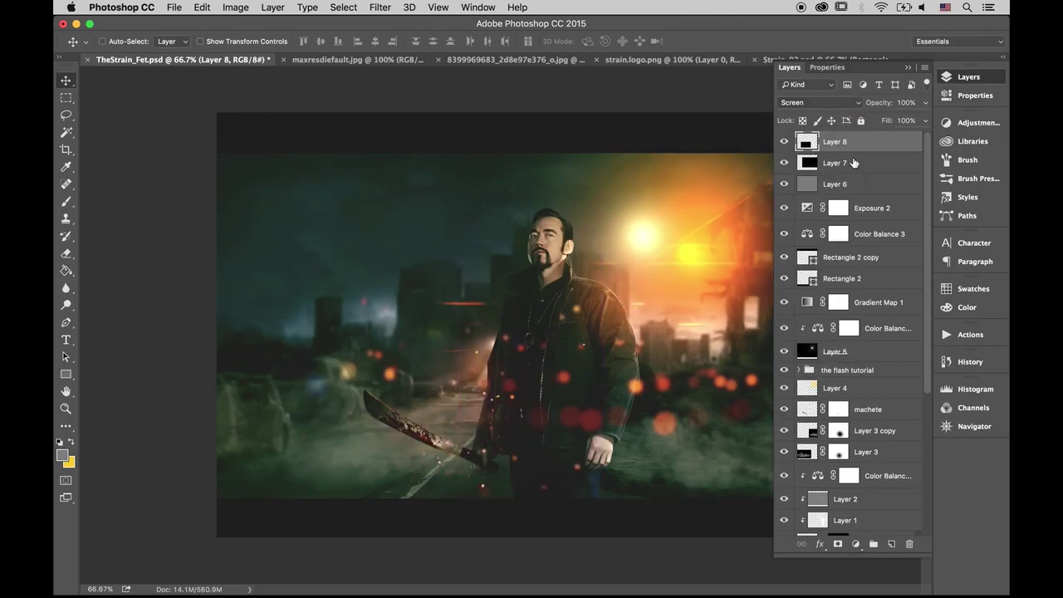
Move Layers 7 and 8 below Layer 3 and close the maxresdiefault.jpg document
left_click(854, 162, "shift")
left_click_drag(854, 162, 865, 459)
left_click(875, 435)
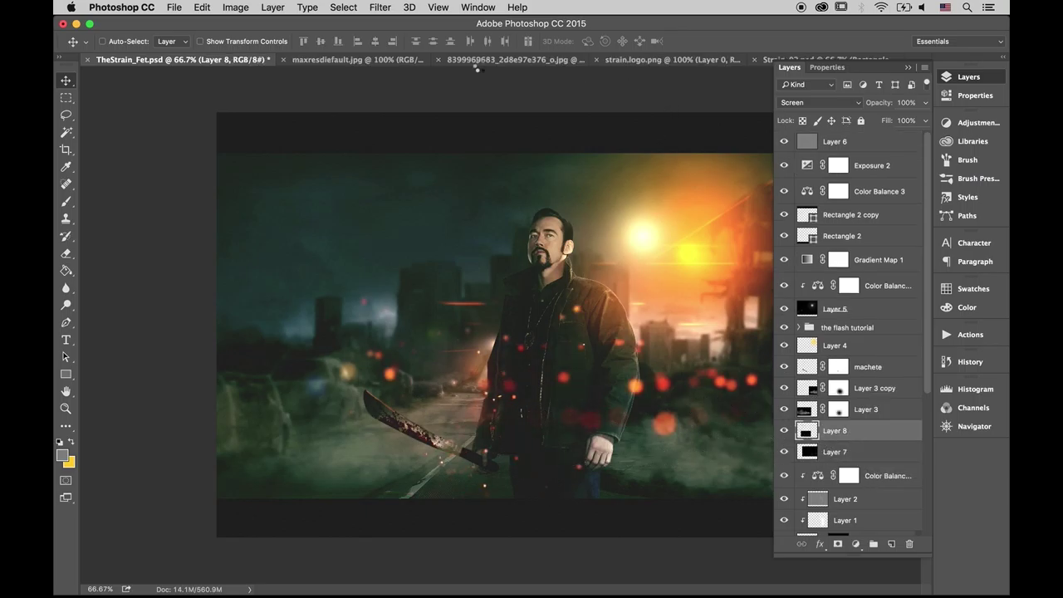
left_click(284, 60)
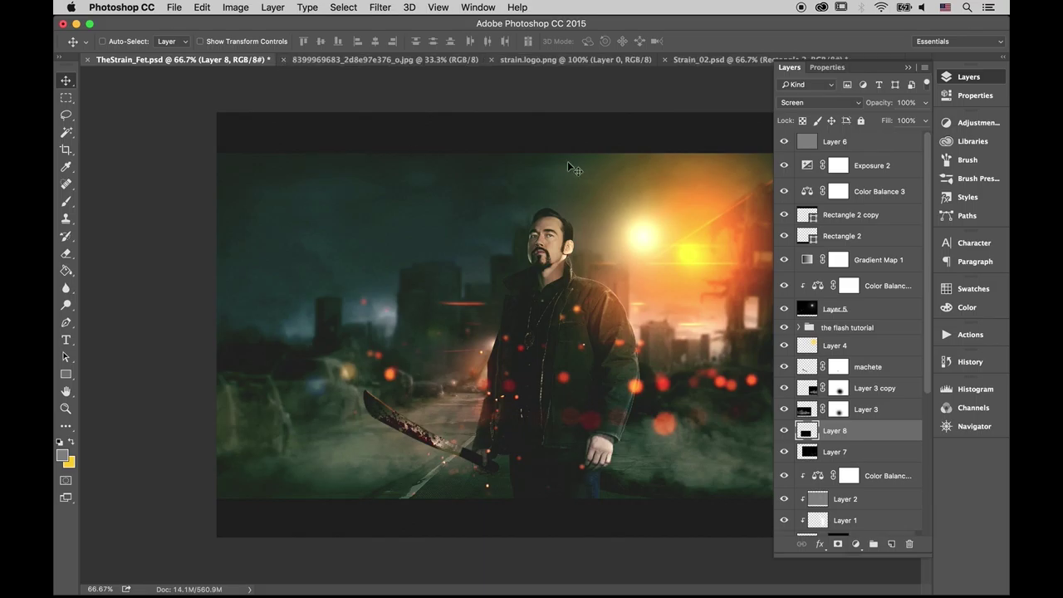
Bring the sparks image into the poster, set it to Screen, and stack it under Color Balance 3
left_click(322, 60)
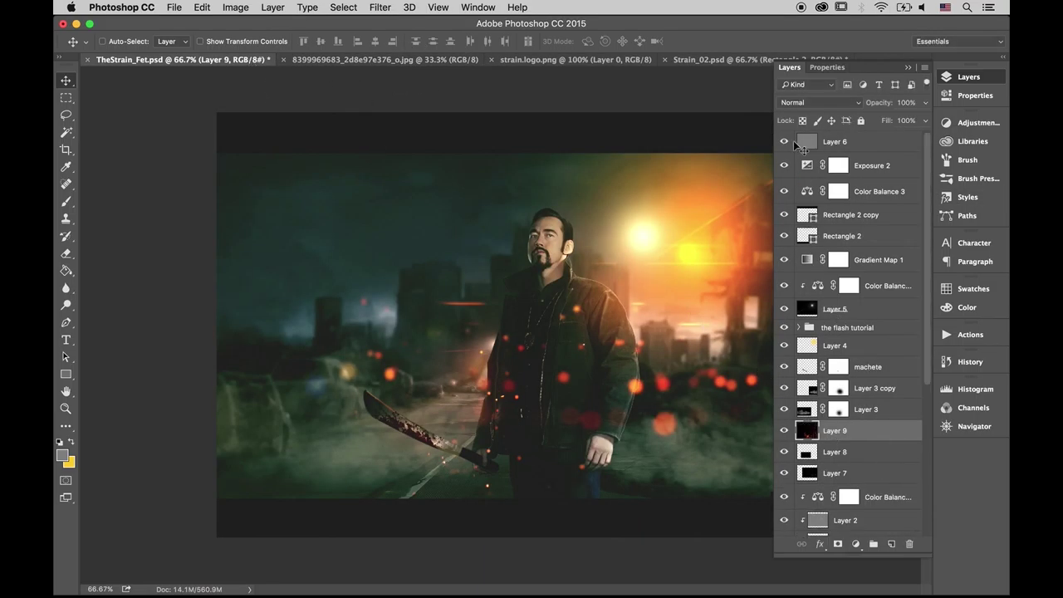
left_click_drag(249, 63, 698, 316)
left_click(818, 103)
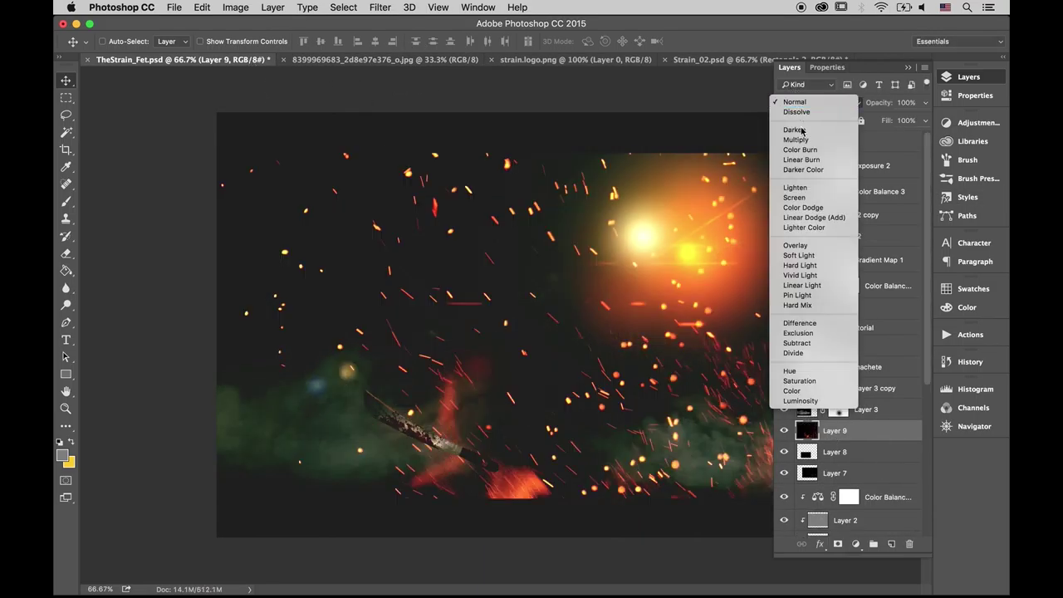
left_click(808, 198)
left_click_drag(835, 431, 835, 222)
Enlarge the sparks to cover the whole poster and shift them toward the right
key("ctrl+minus")
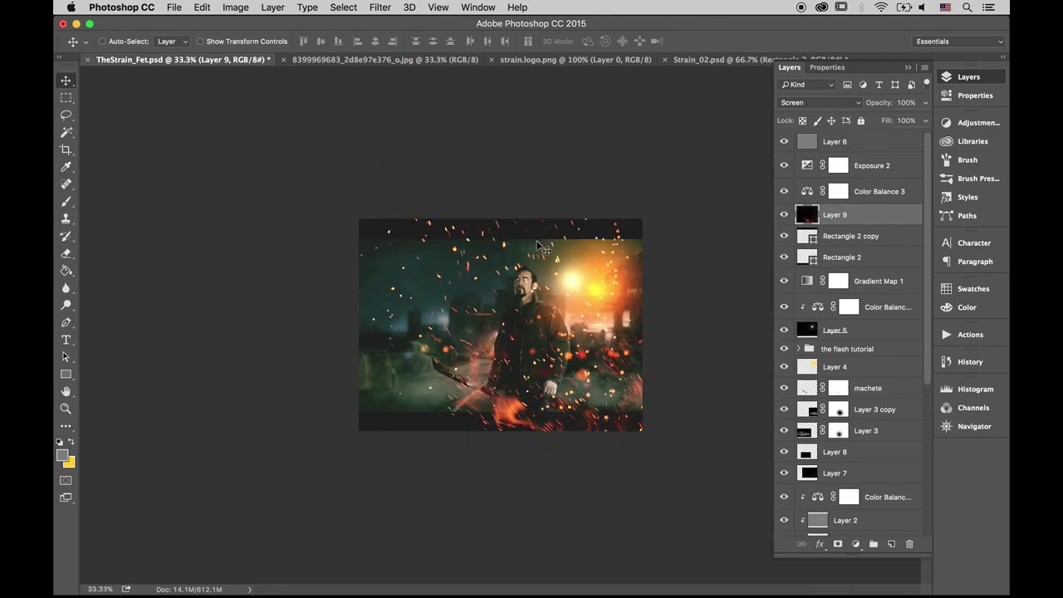
key("ctrl+t")
left_click_drag(263, 223, 154, 135)
left_click_drag(407, 241, 676, 234)
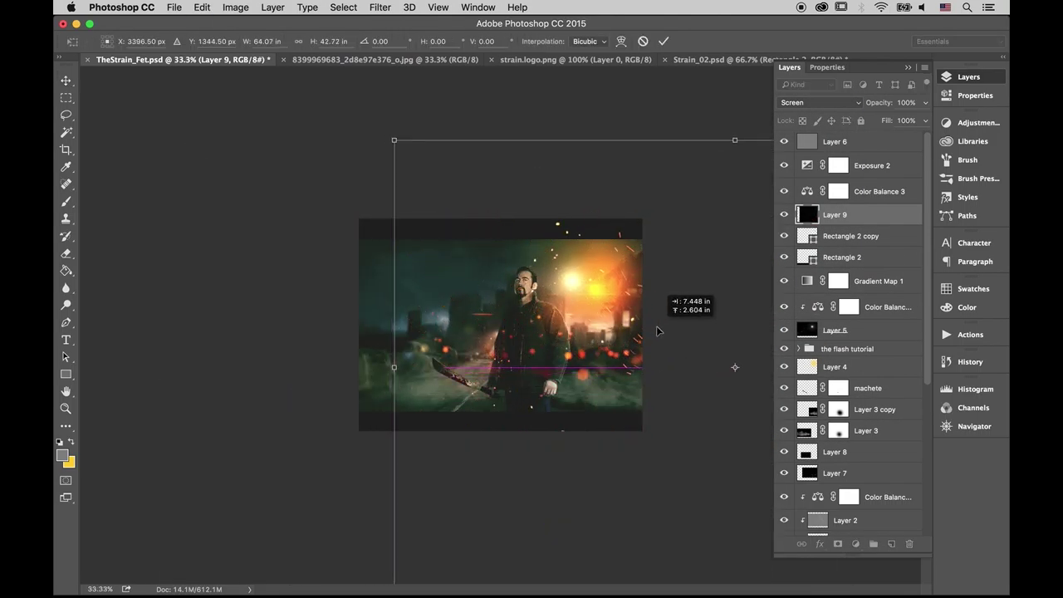
key("Return")
key("ctrl+plus")
left_click(968, 77)
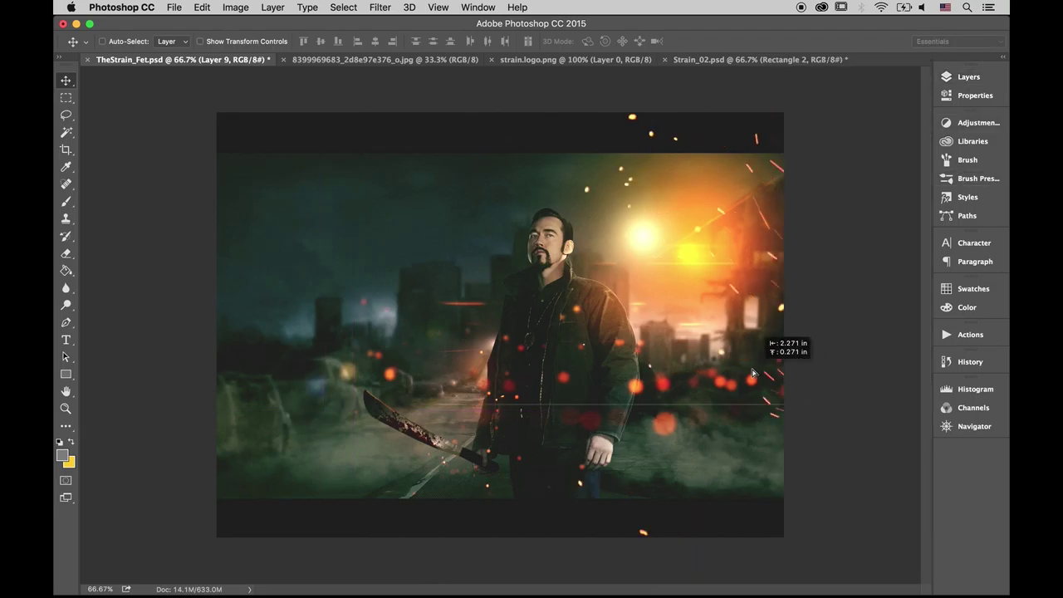
mouse_move(755, 374)
left_mouse_down()
mouse_move(742, 501)
mouse_move(758, 508)
left_mouse_up()
Add a layer mask to the sparks for black-brush thinning, then close the sparks image
left_click(969, 76)
left_click(831, 553)
key("b")
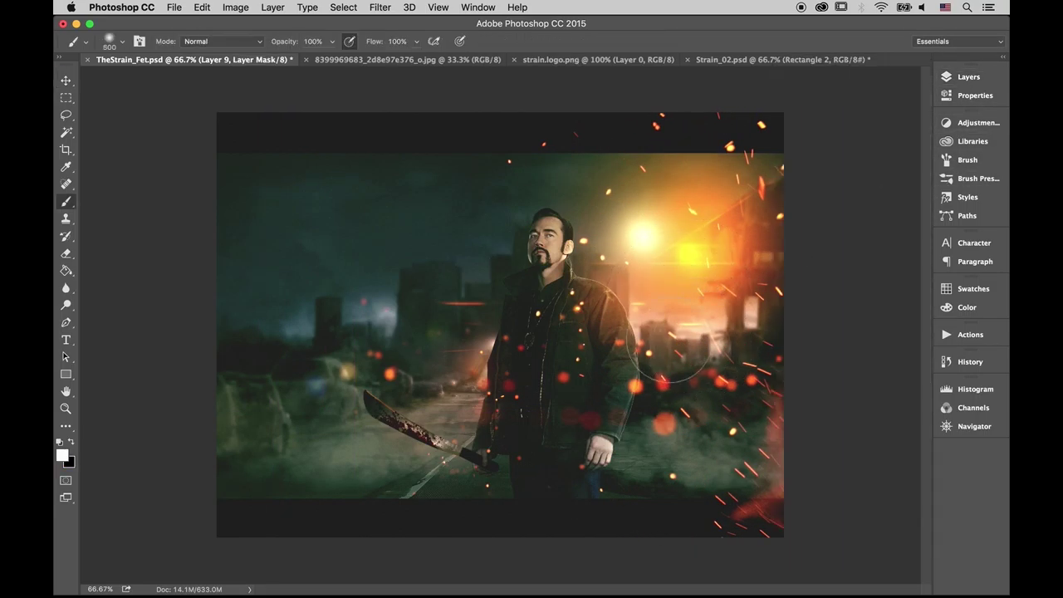
key("d")
key("v")
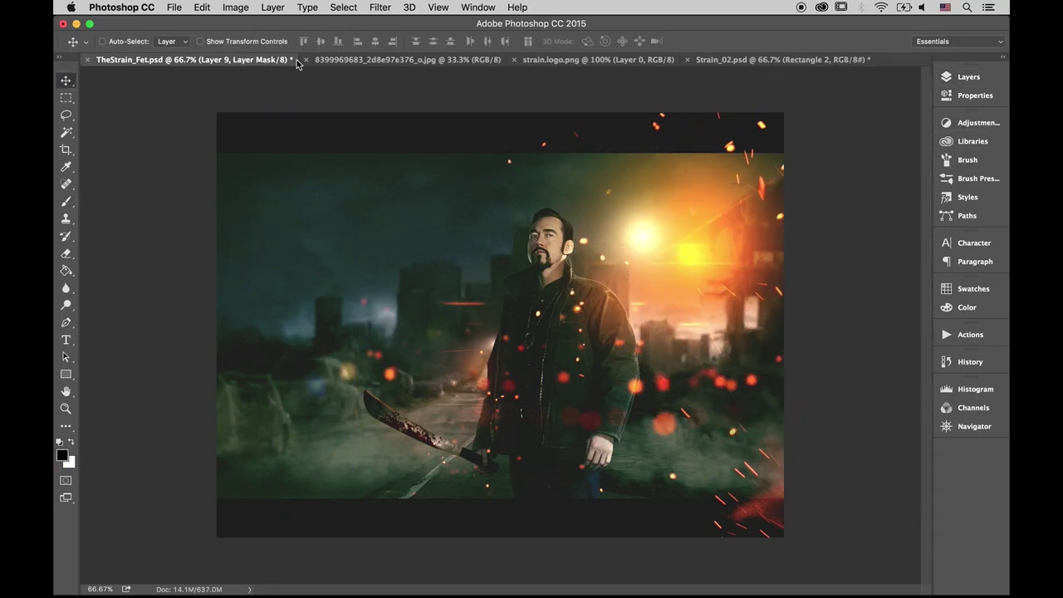
left_click(370, 60)
left_click(305, 60)
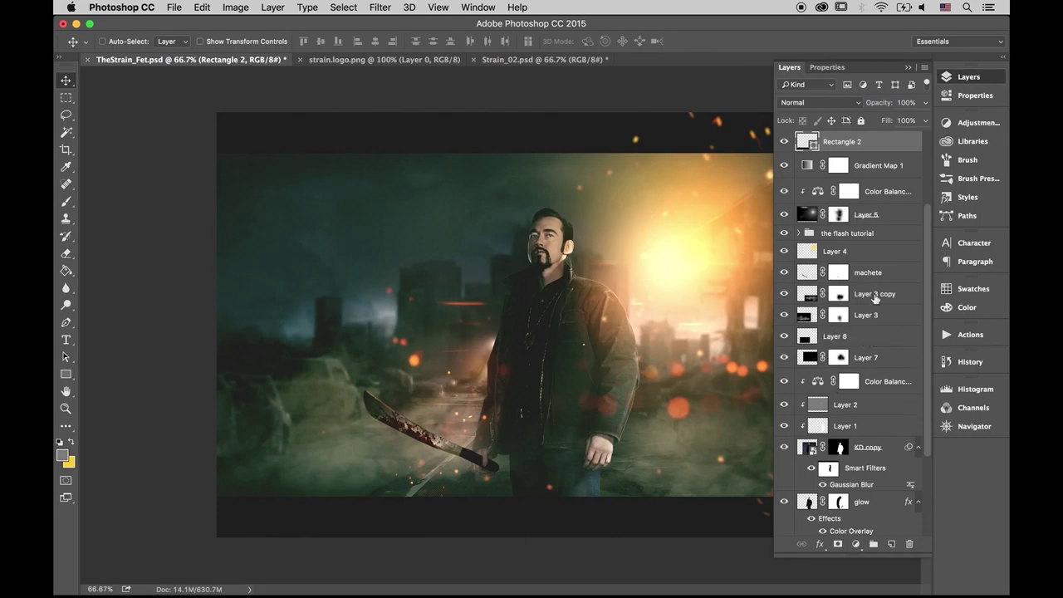
Bring the red THE STRAIN logo into the poster and position the tagline text above it
scroll(874, 316, "down", 2)
left_click_drag(872, 217, 874, 270)
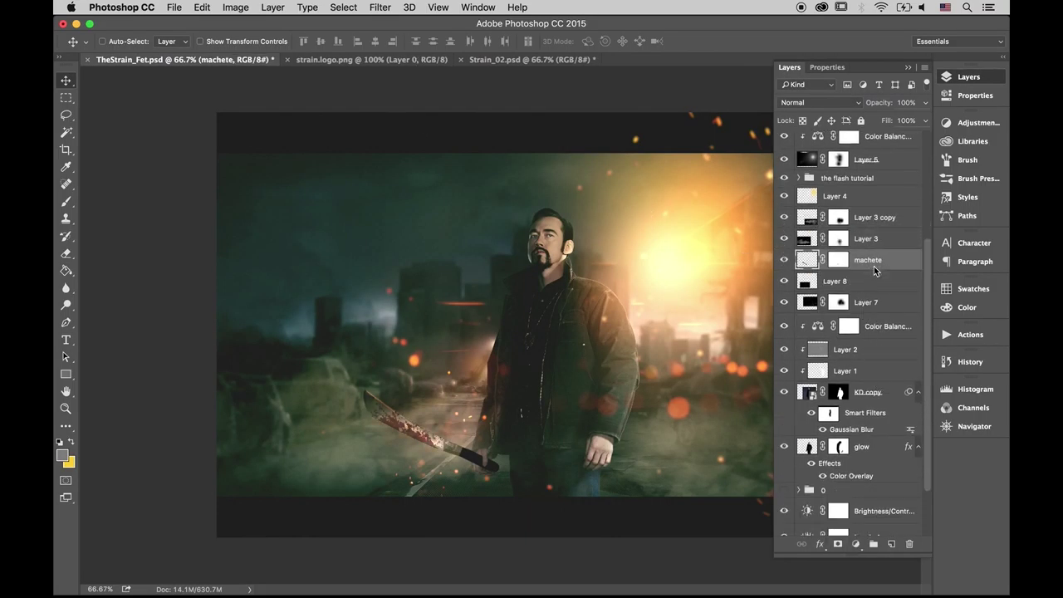
left_click(373, 60)
mouse_move(432, 316)
left_mouse_down()
mouse_move(342, 262)
mouse_move(376, 282)
left_mouse_up()
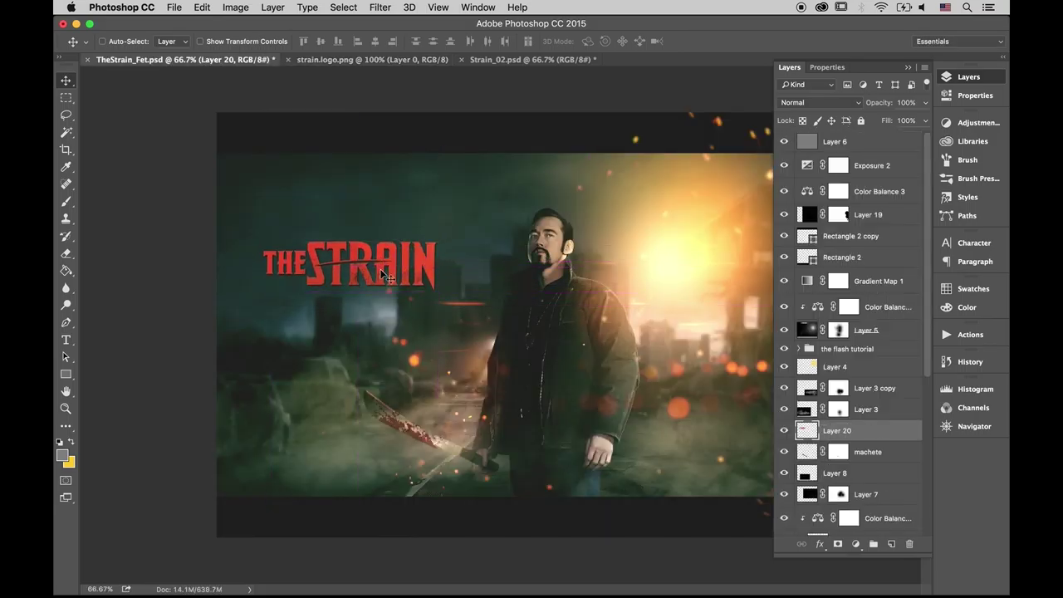
mouse_move(399, 153)
left_mouse_down()
mouse_move(415, 223)
mouse_move(391, 236)
mouse_move(381, 260)
mouse_move(372, 235)
left_mouse_up()
left_click(391, 241, "ctrl+shift")
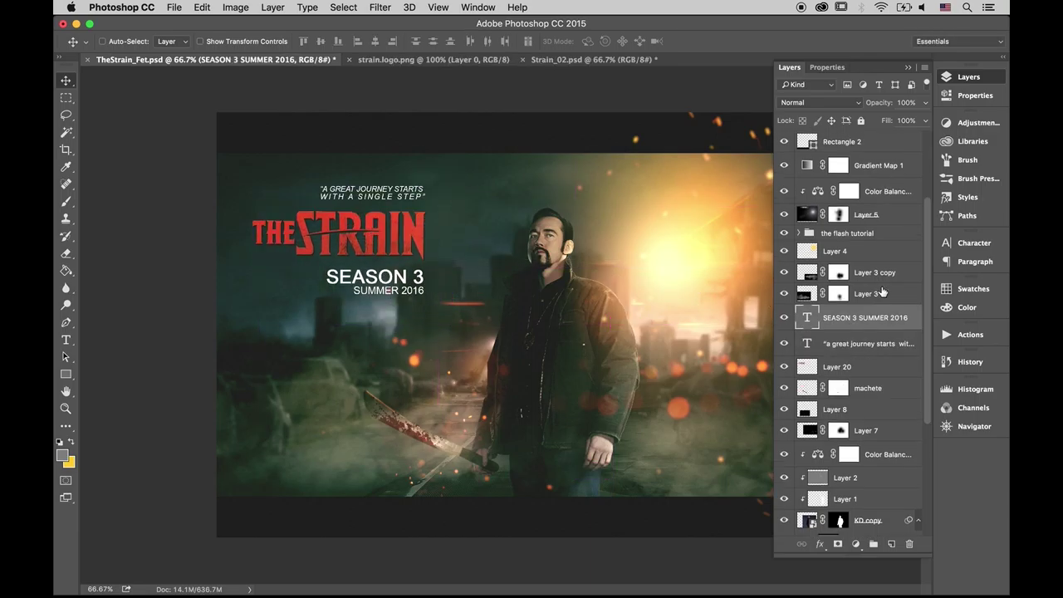
Move Layer 3 and Layer 3 copy above Gradient Map 1
left_click(885, 273)
left_click(880, 293, "shift")
key("ctrl+bracketright")
key("ctrl+bracketright")
key("ctrl+bracketright")
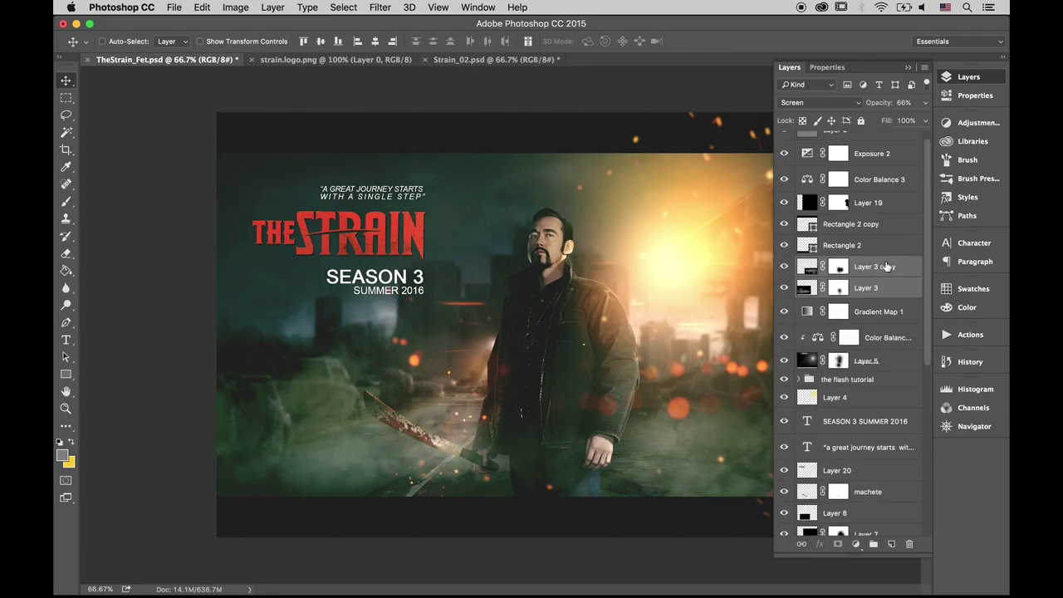
left_click(964, 78)
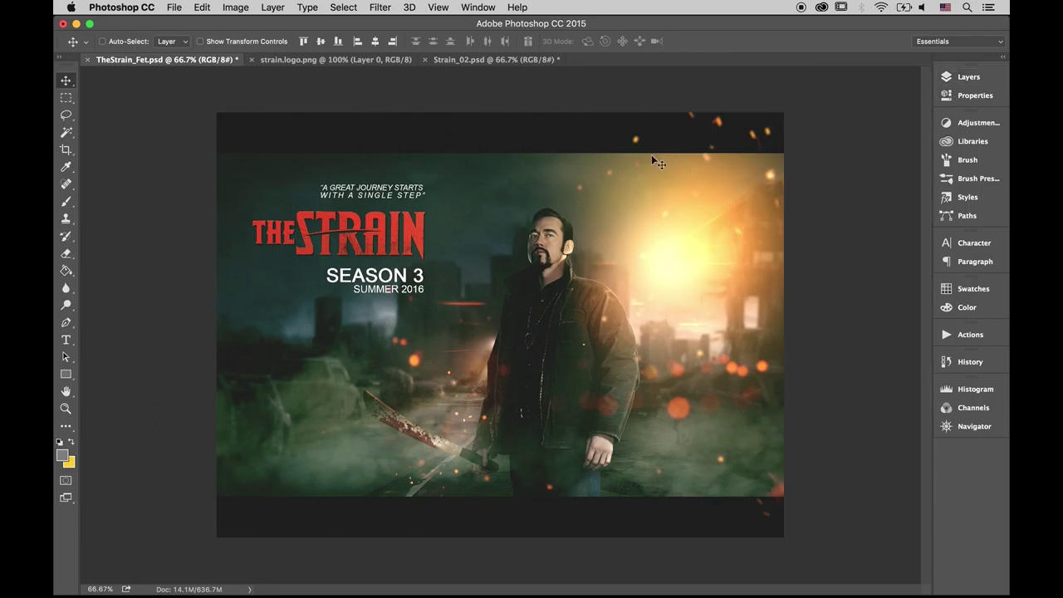